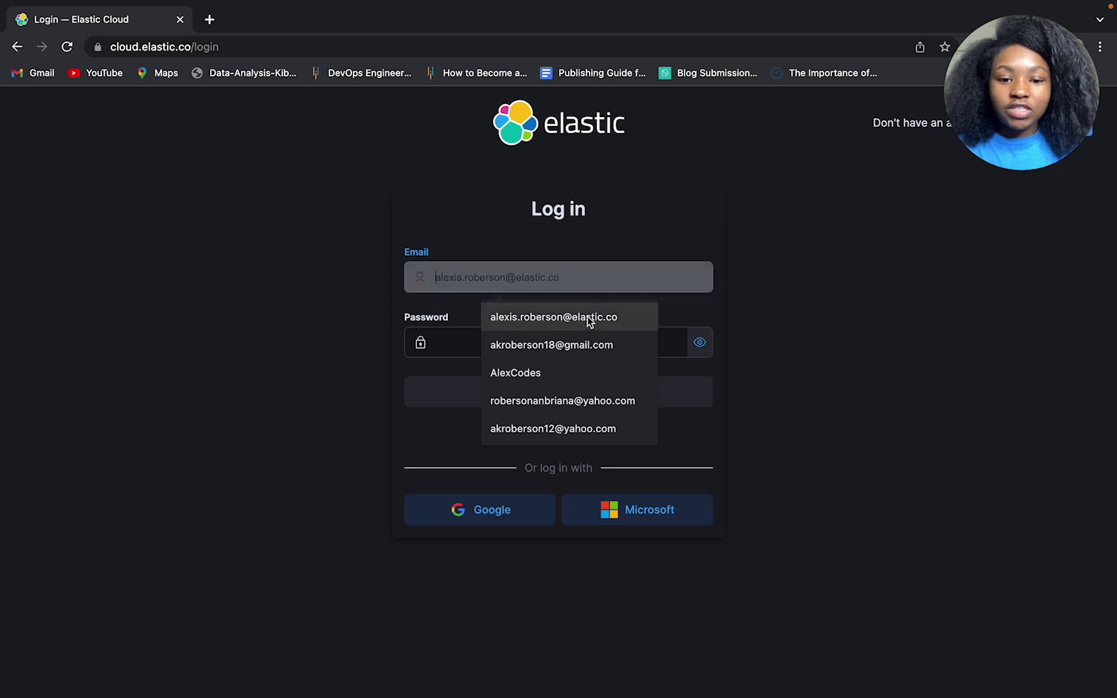
- Sign in to Elastic Cloud with the saved Google account and launch Kibana for alexis-second-deployment
left_click(589, 320)
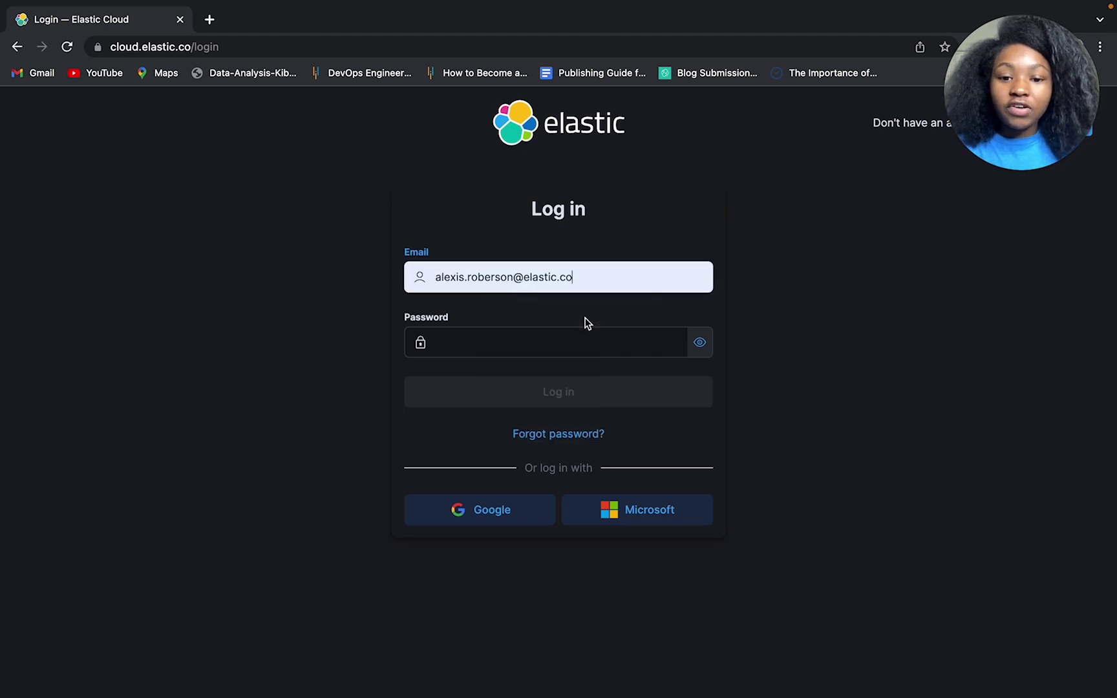
left_click(490, 517)
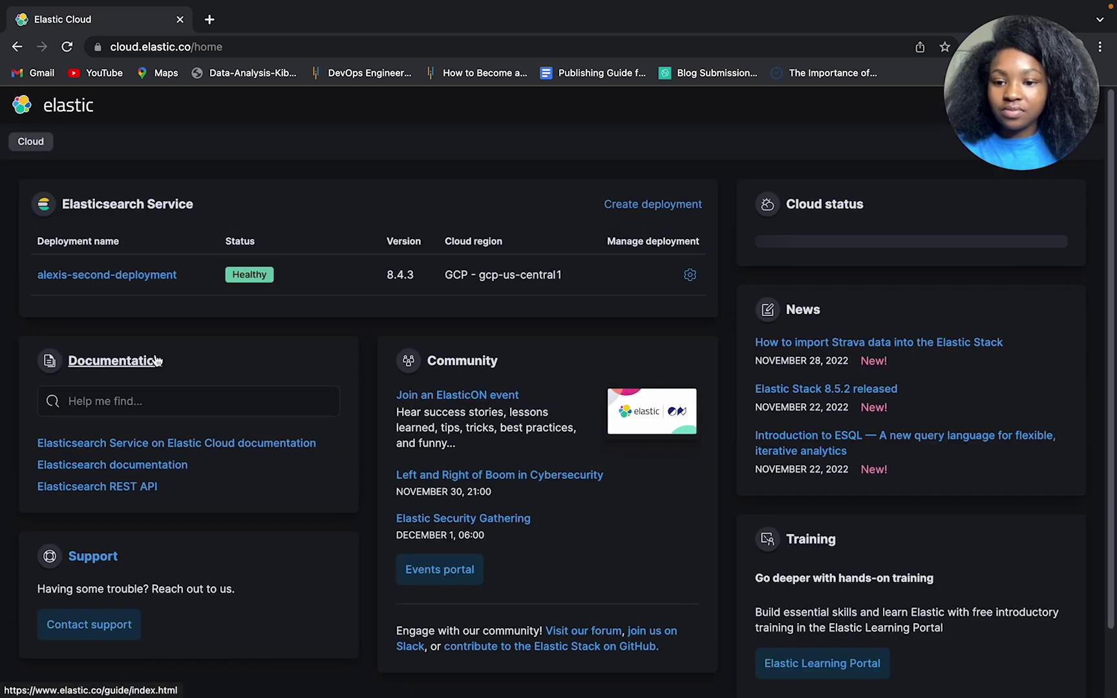
left_click(137, 276)
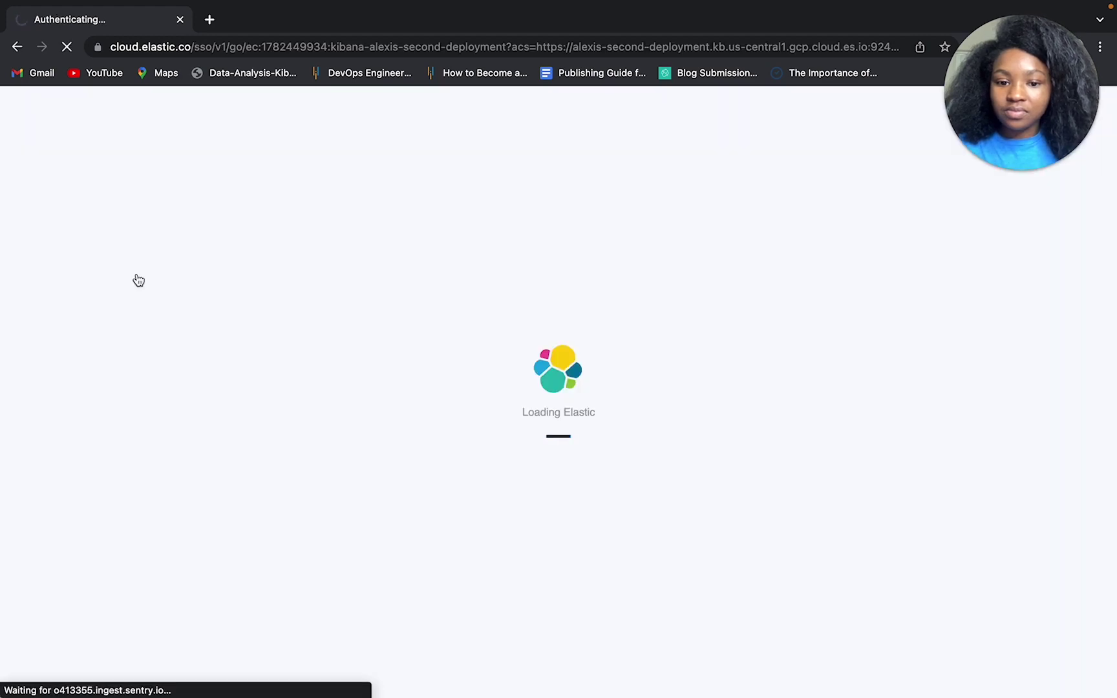
scroll(100, 536, "down", 10)
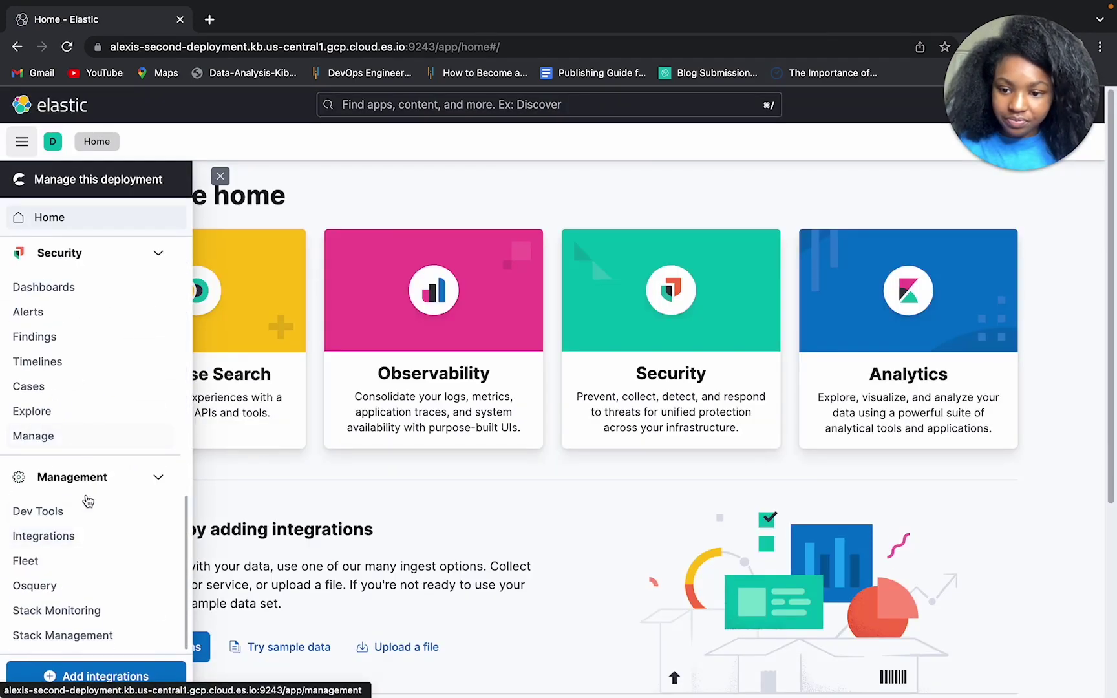
- In Dev Tools, run the GET recipes_index/_search request and scroll through the returned recipe documents
left_click(87, 510)
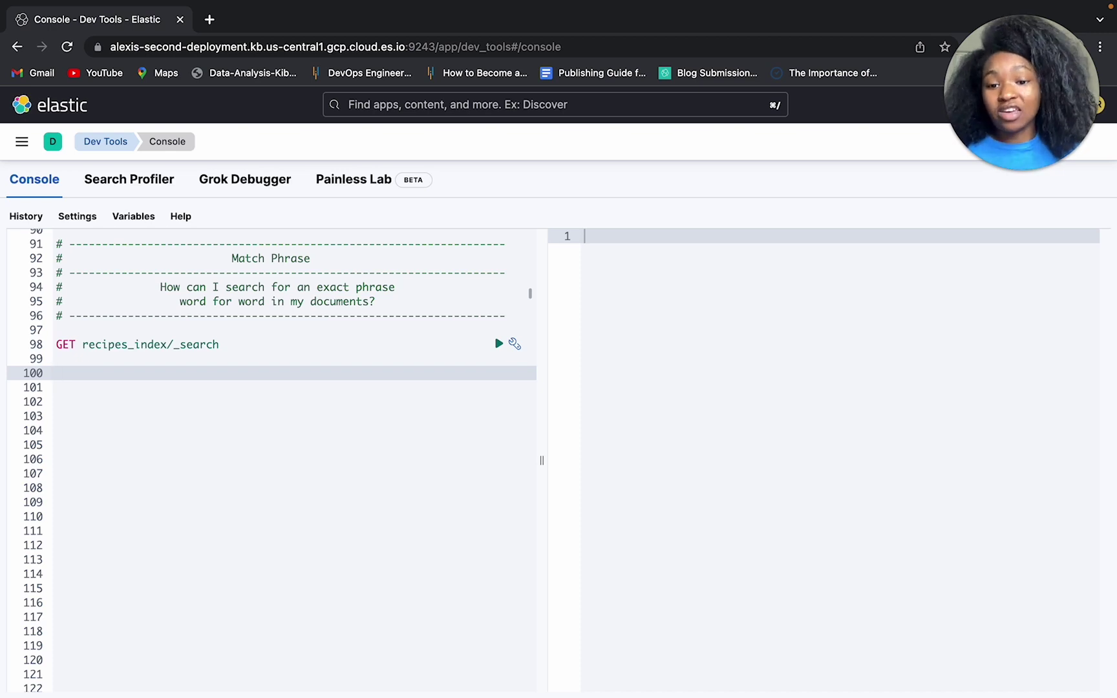
left_click(173, 345)
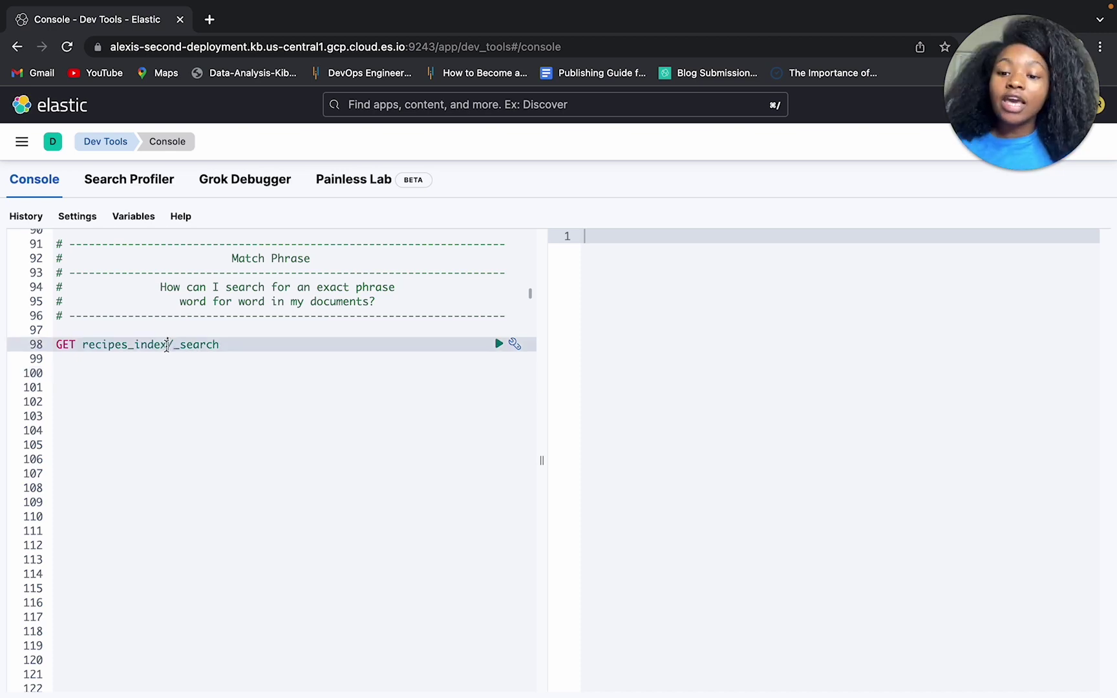
left_click(497, 345)
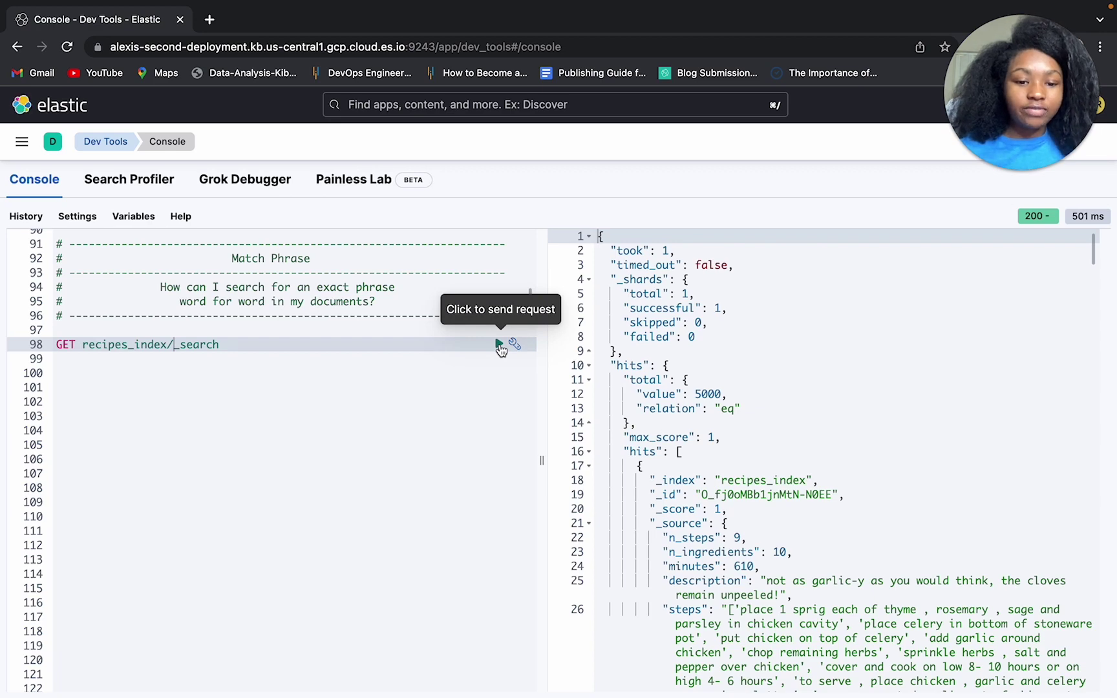
scroll(897, 540, "down", 5)
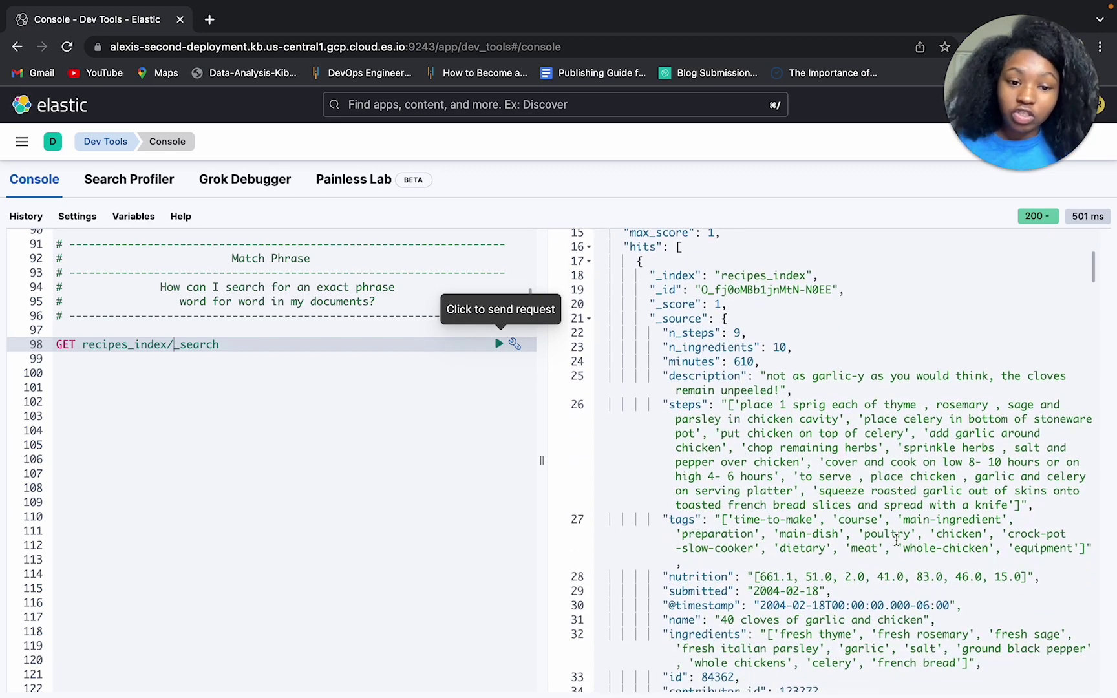
scroll(897, 540, "down", 1)
scroll(897, 540, "down", 2)
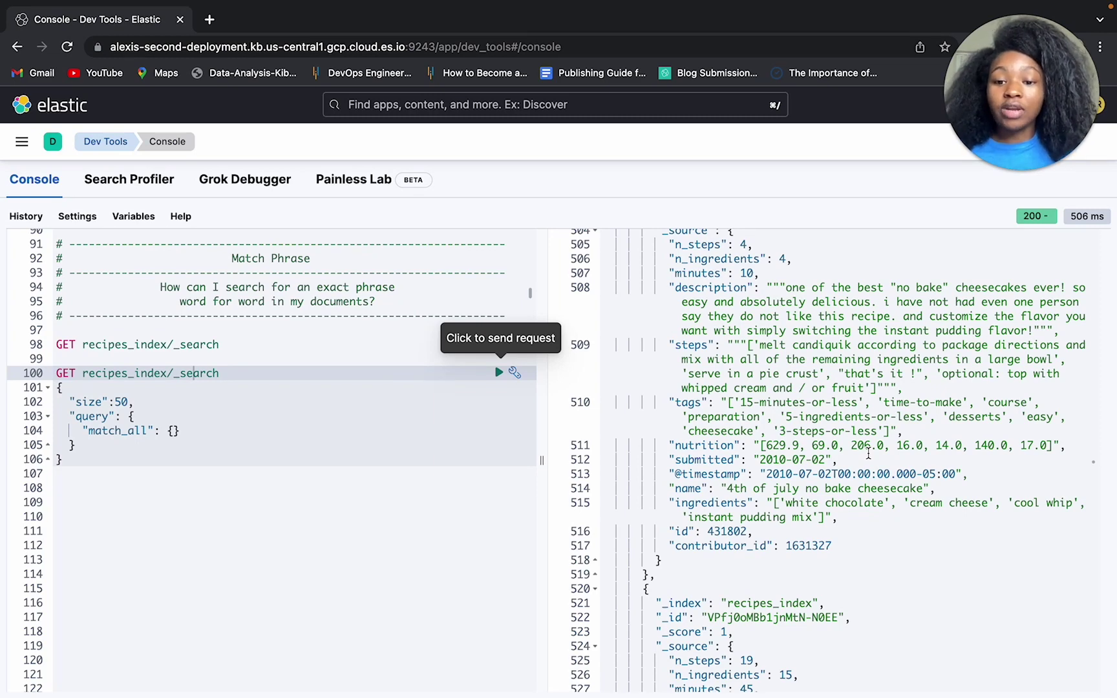
- Write a GET recipes_index/_search request with a match_phrase on name for "4th of july"
left_click(84, 481)
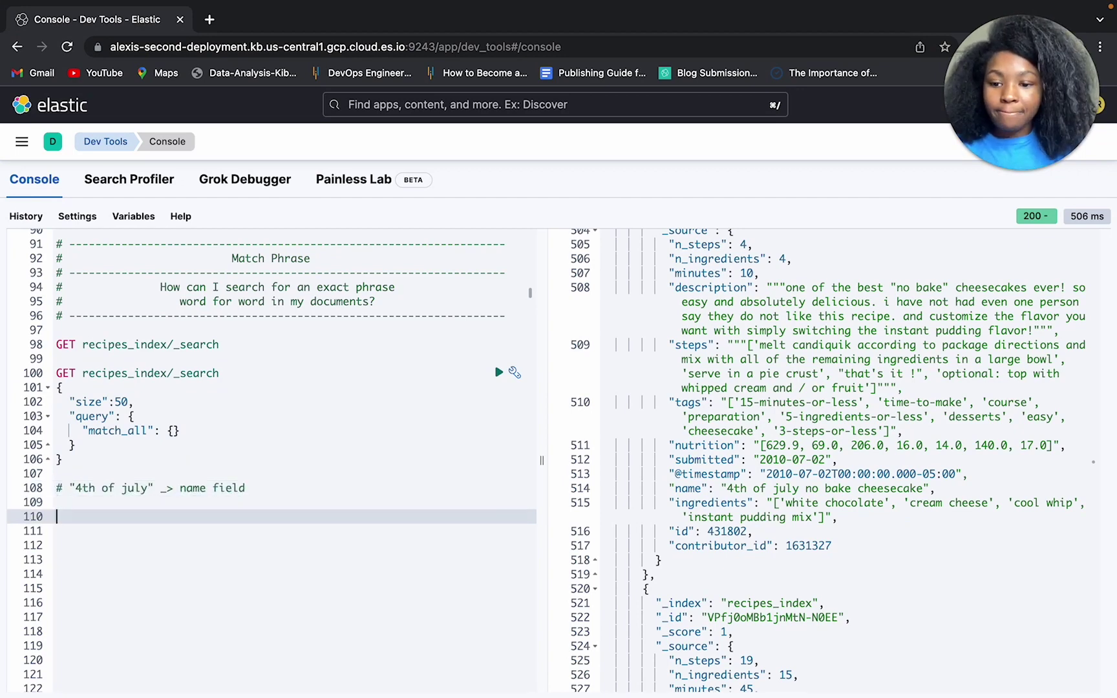
type("G")
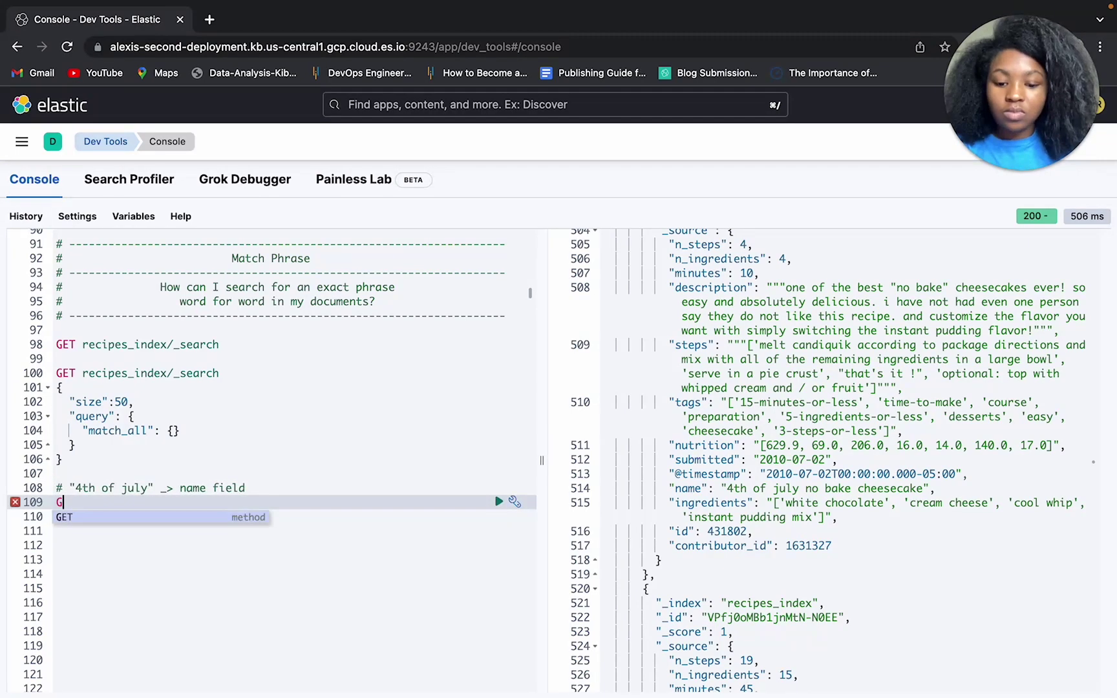
type("ET recipes_index/_search")
key("Return")
key("Return")
type("\"")
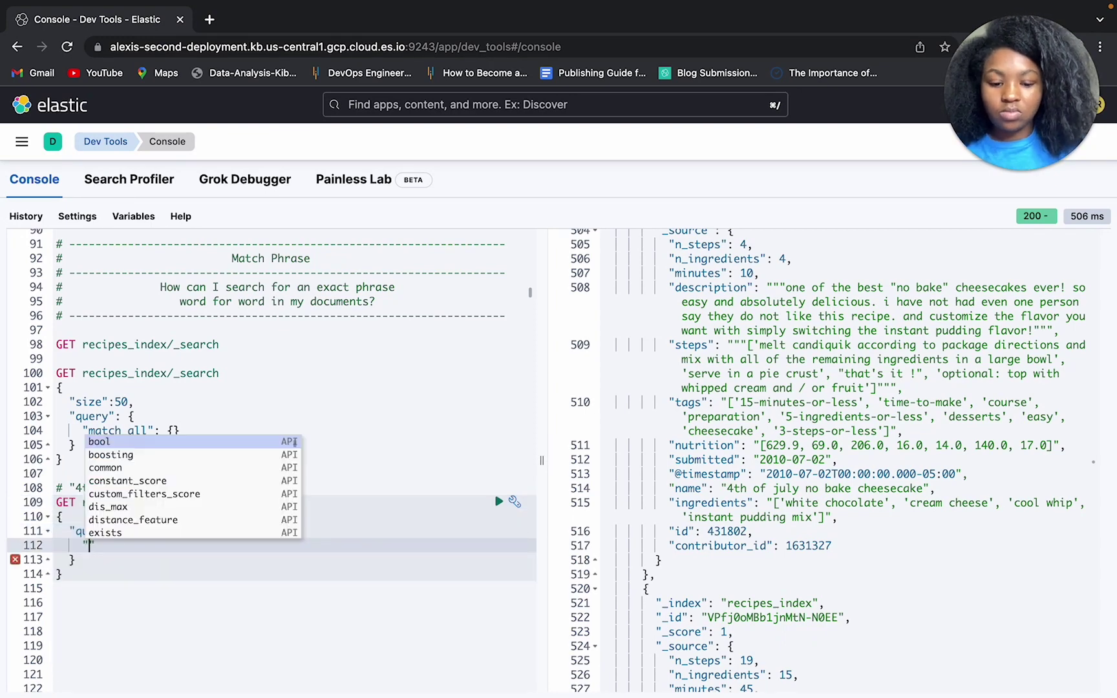
type("match_ph")
key("Return")
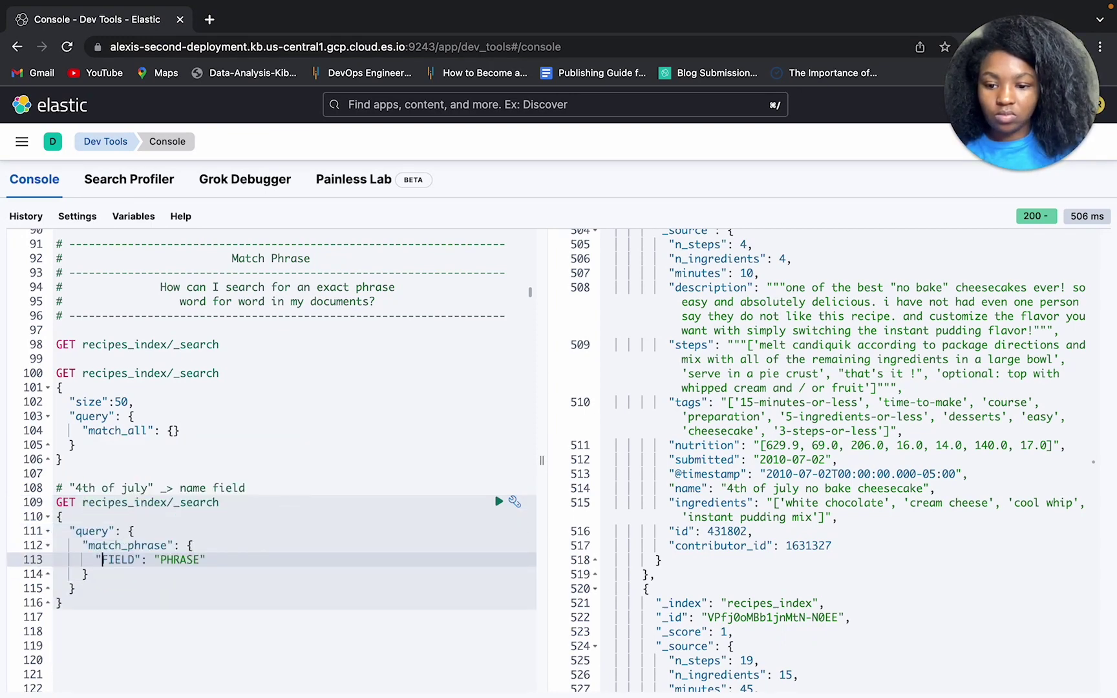
key("BackSpace")
key("BackSpace")
key("BackSpace")
key("BackSpace")
key("Delete")
type("name")
key("Right")
key("Right")
key("Right")
key("Right")
key("Right")
key("Right")
key("Right")
key("Right")
key("BackSpace")
key("Delete")
key("Delete")
key("BackSpace")
key("BackSpace")
key("BackSpace")
type("4th of july")
- Run the 4th of july match_phrase request and scroll through hits like 4th of july margaritas
left_click(205, 489)
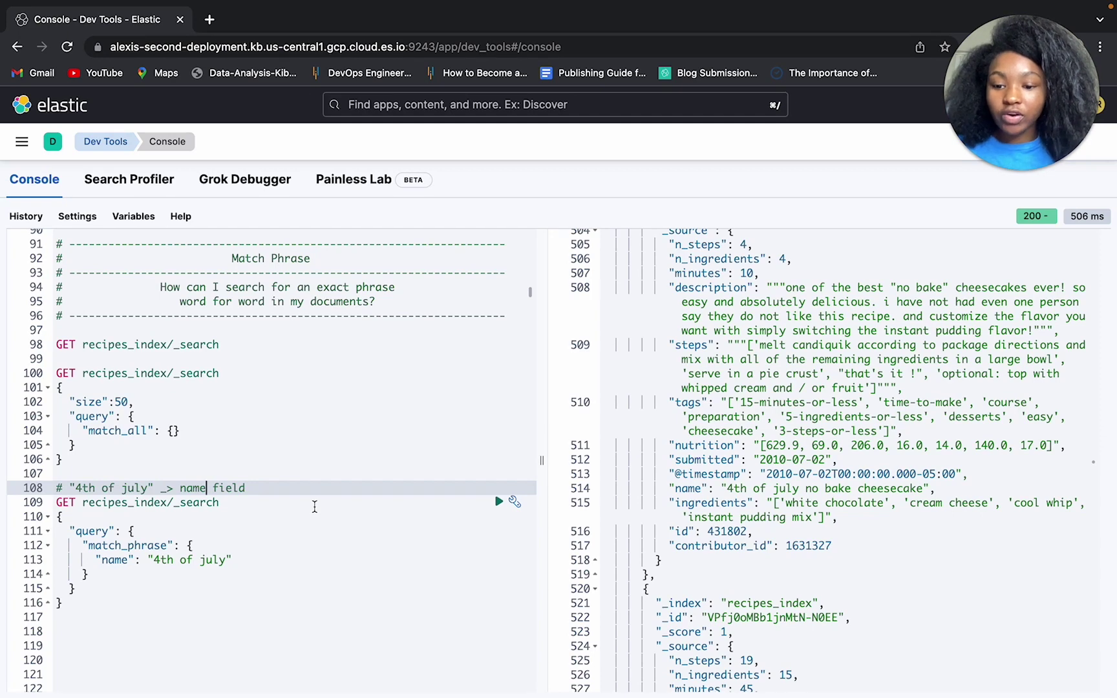
left_click(186, 502)
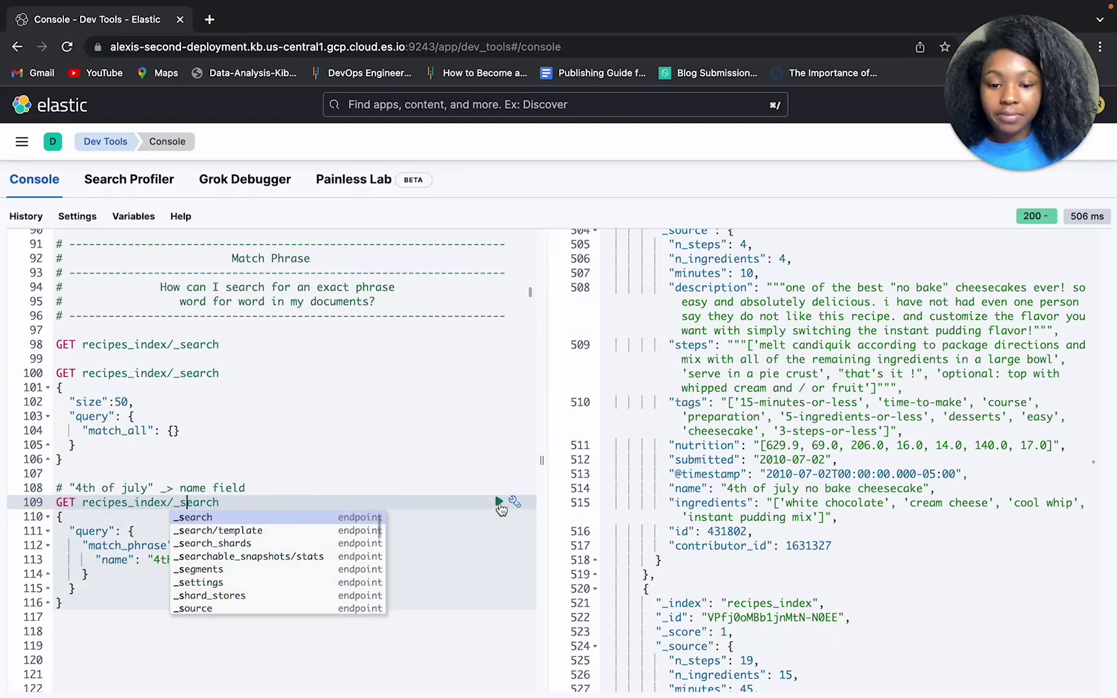
left_click(499, 503)
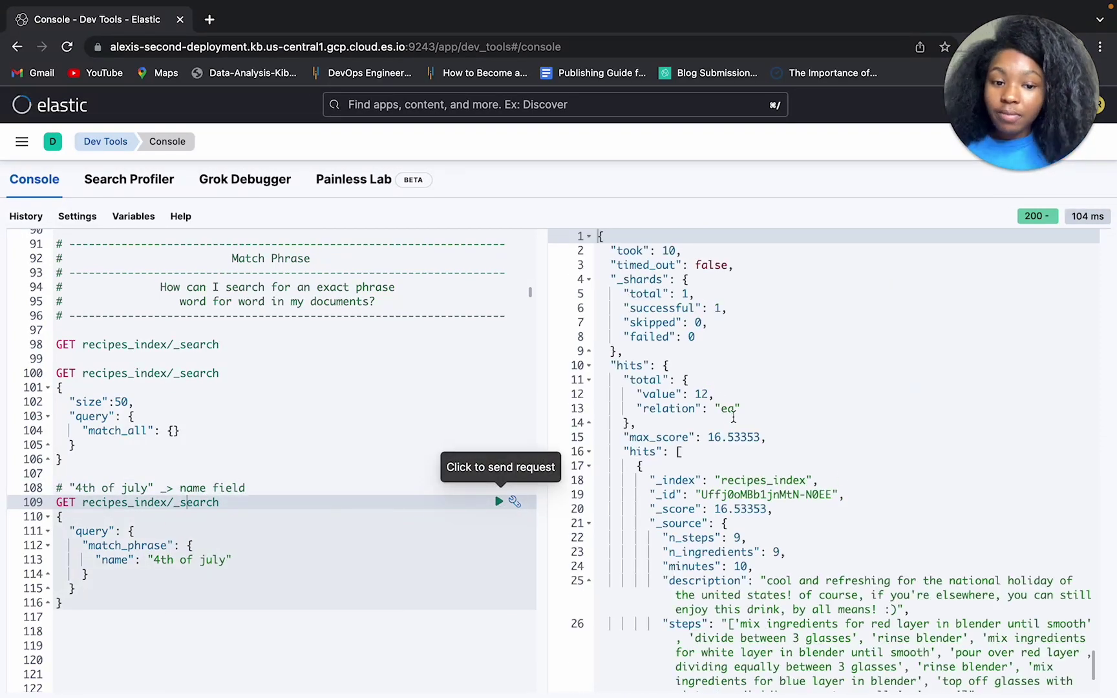
scroll(788, 543, "down", 5)
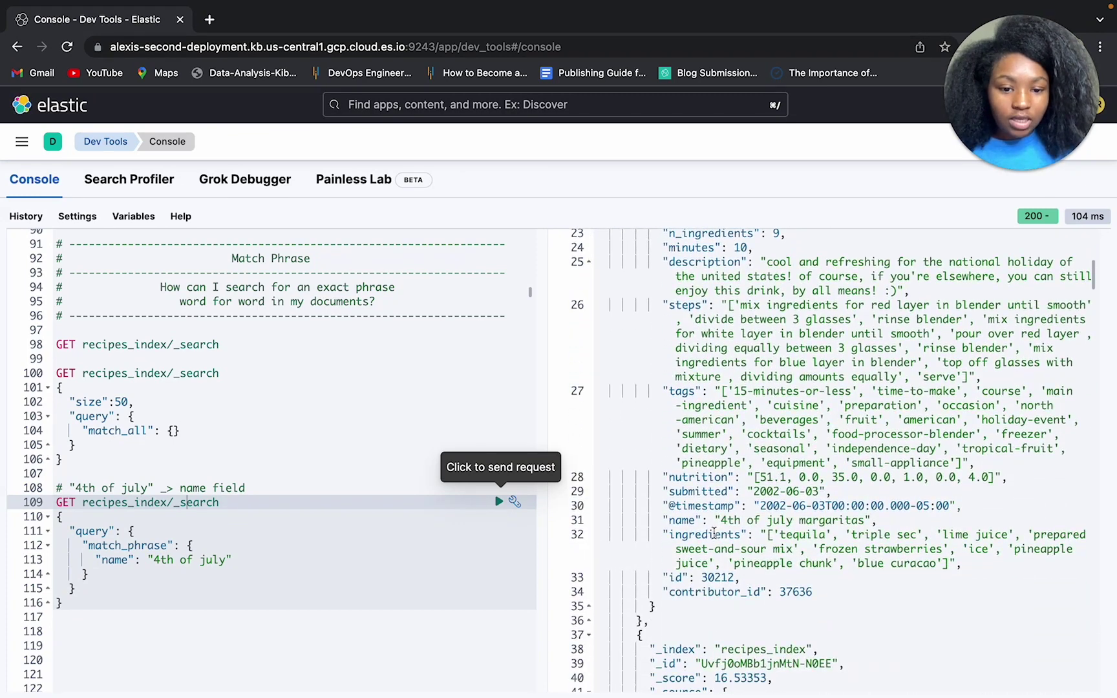
left_click(813, 520)
scroll(798, 640, "down", 4)
scroll(798, 640, "down", 15)
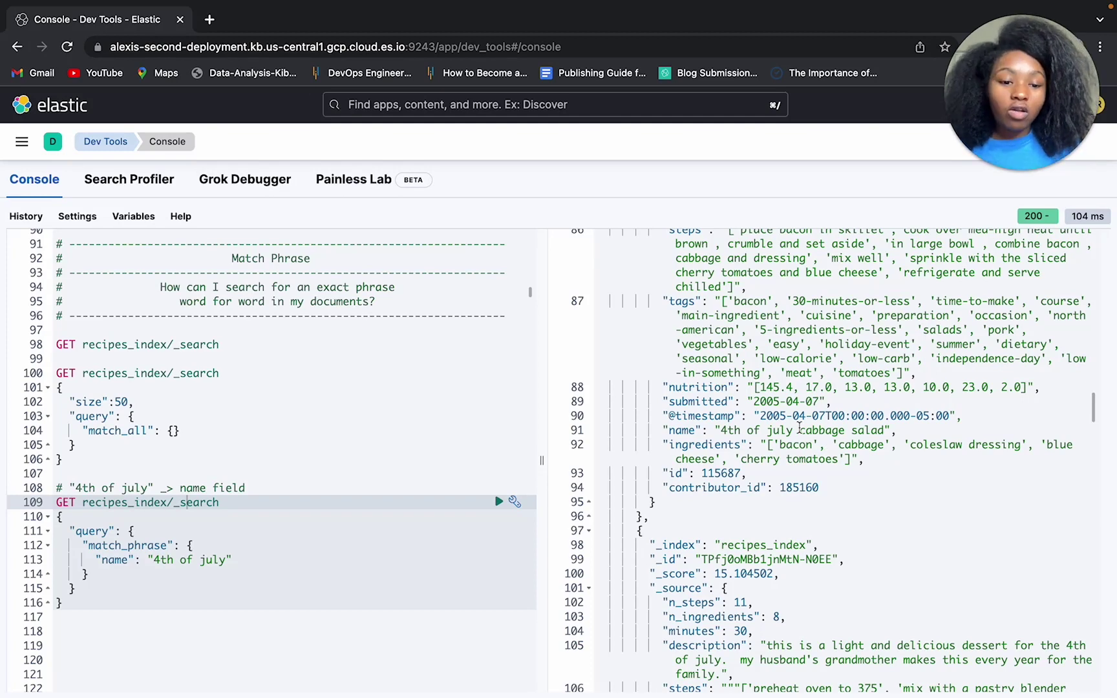
scroll(802, 436, "down", 5)
scroll(799, 428, "down", 5)
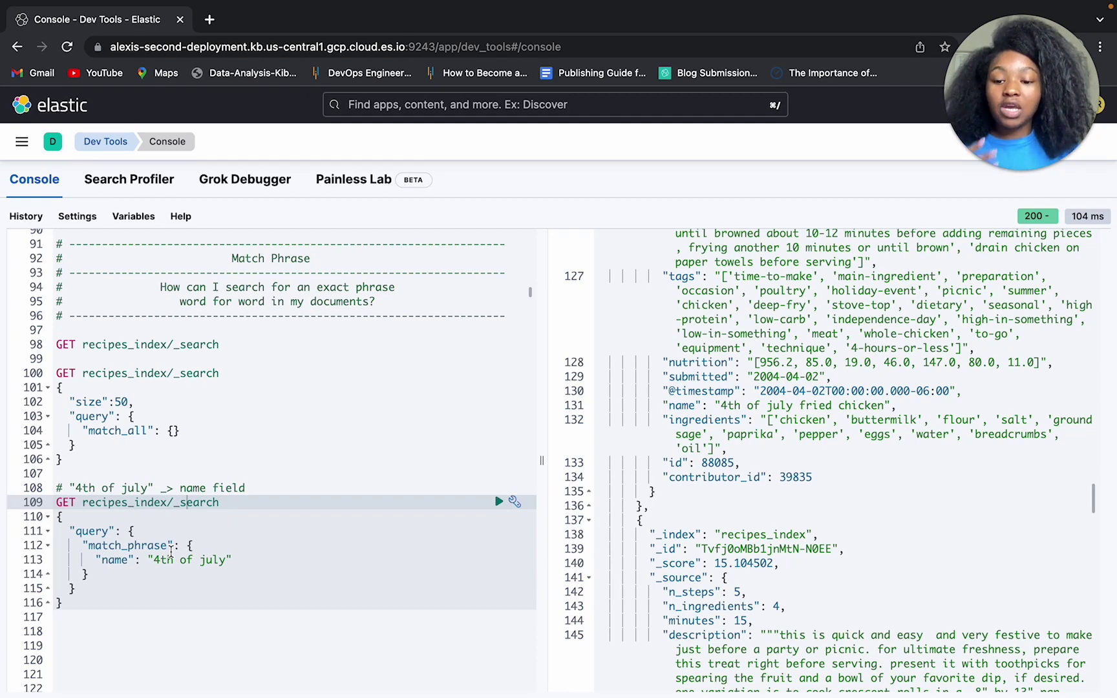
- Change match_phrase to a plain match query for "4th of july" and run it for comparison
left_click(171, 551)
key("BackSpace")
key("BackSpace")
key("BackSpace")
key("BackSpace")
key("BackSpace")
key("BackSpace")
key("BackSpace")
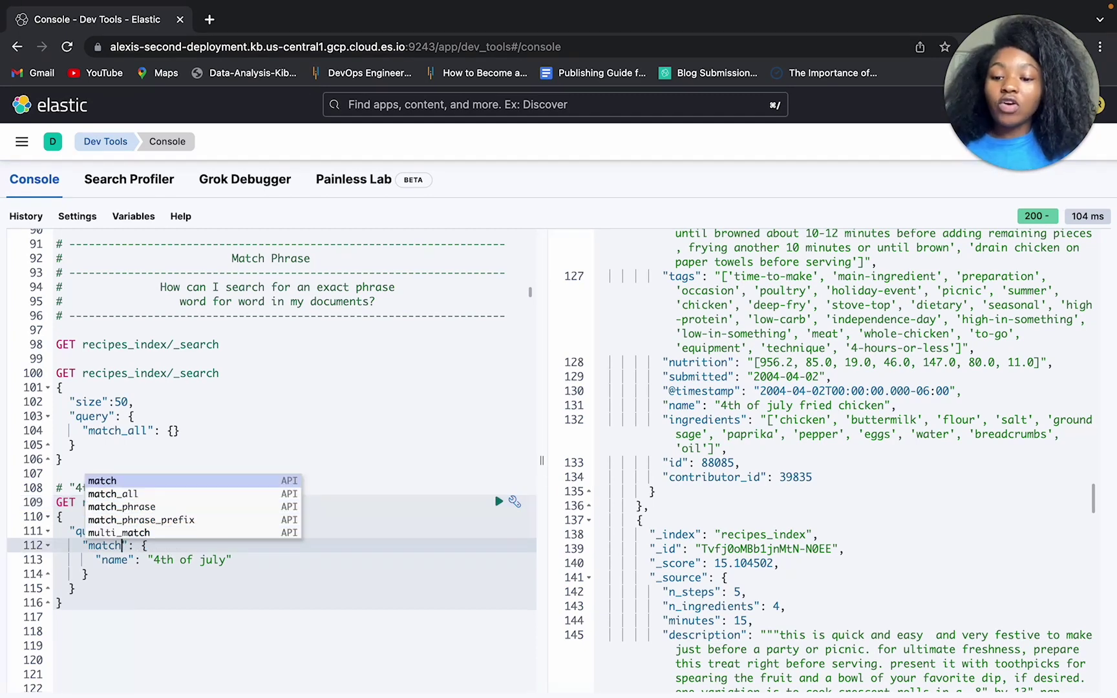
left_click(190, 605)
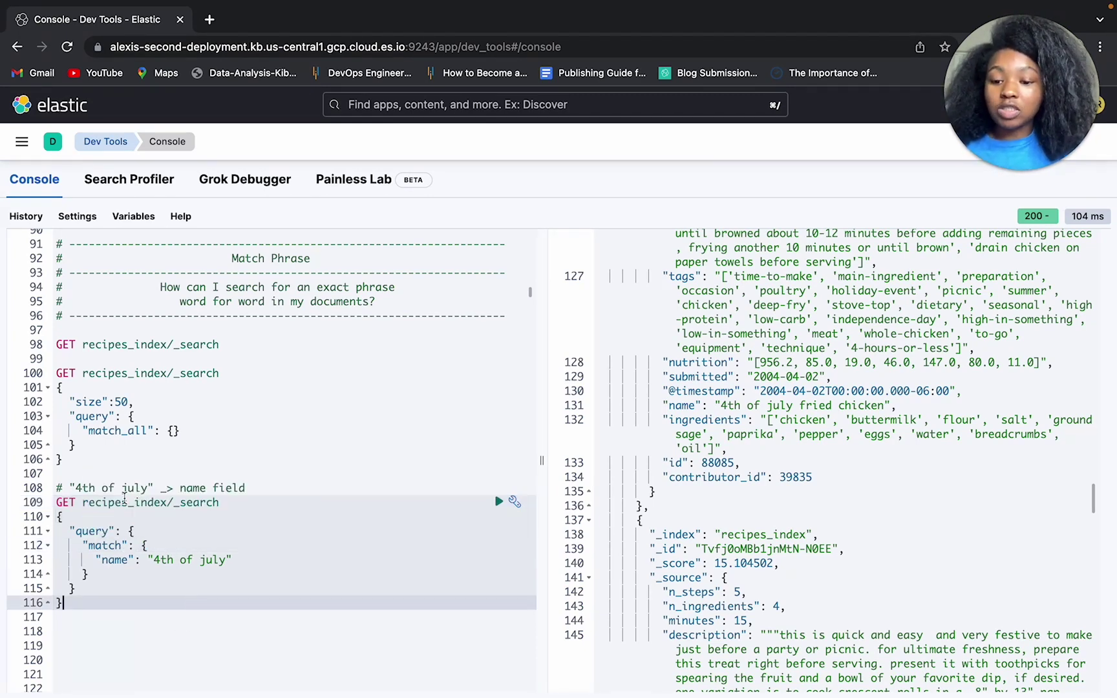
left_click(149, 498)
left_click(499, 502)
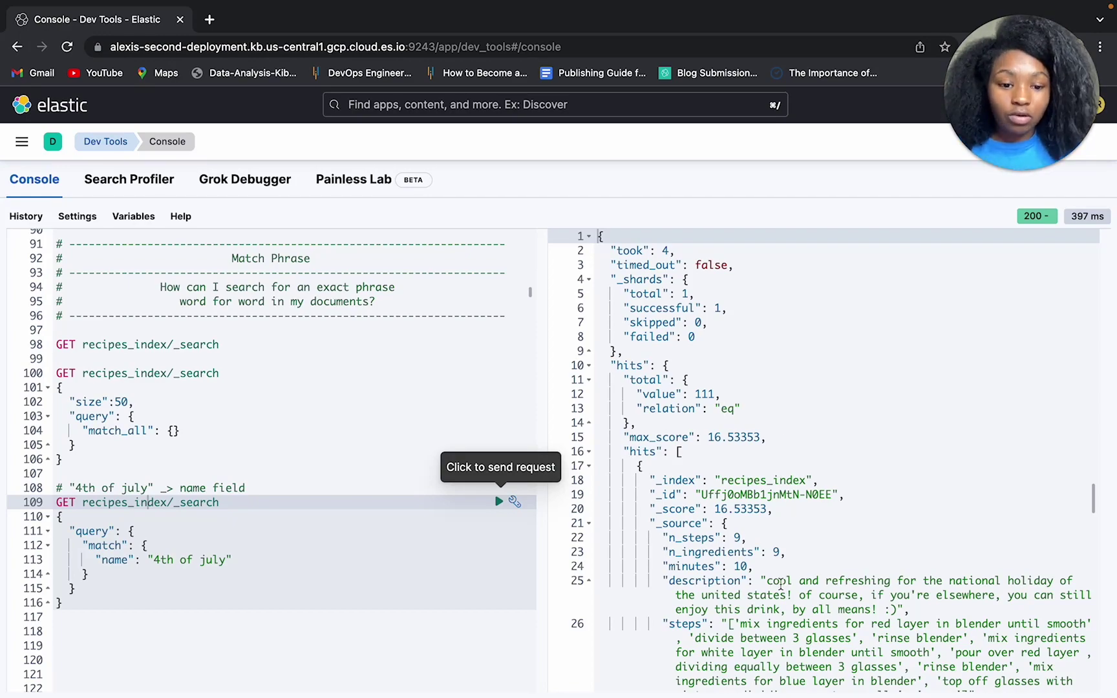
scroll(781, 583, "down", 5)
scroll(781, 584, "down", 2)
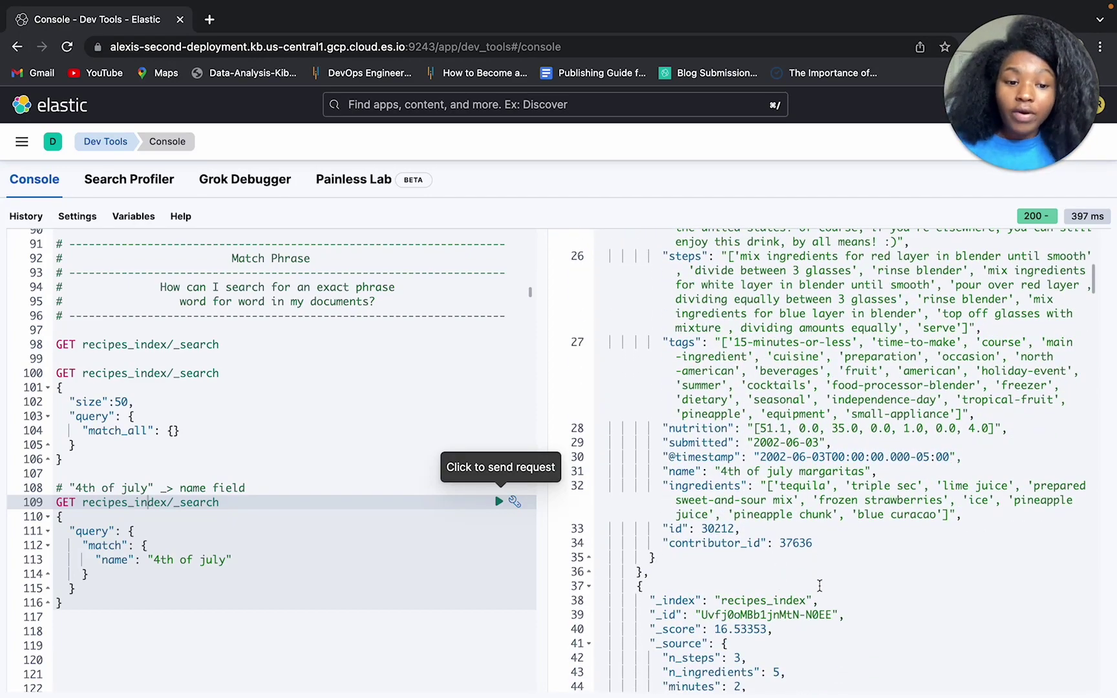
scroll(821, 585, "down", 5)
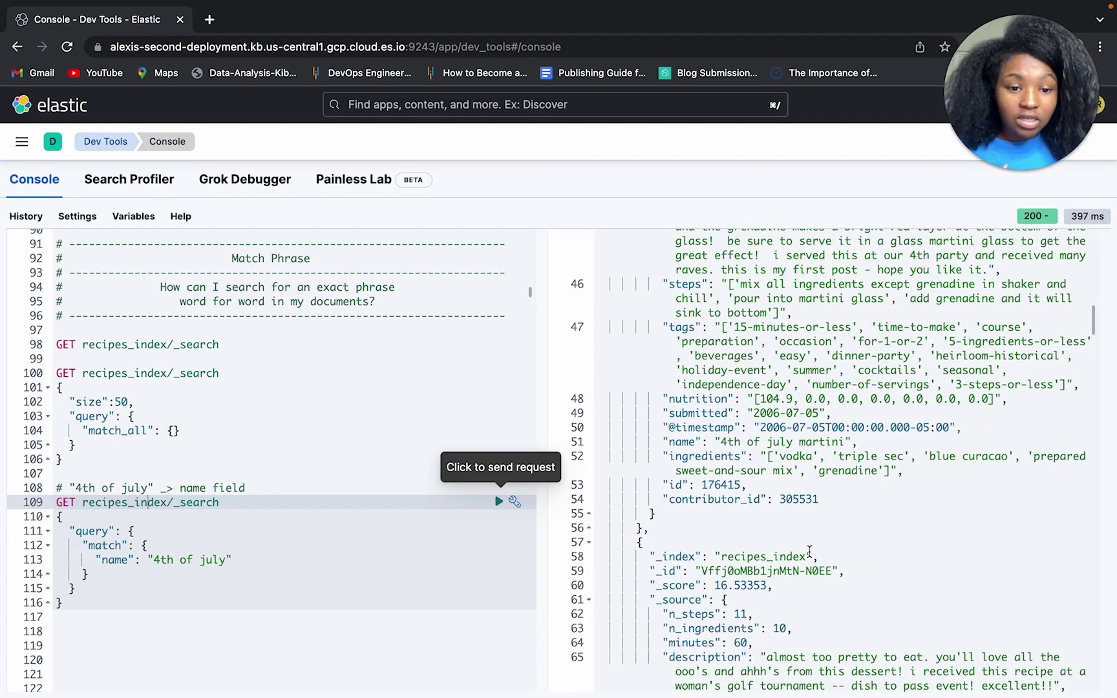
scroll(802, 592, "down", 5)
scroll(802, 592, "down", 2)
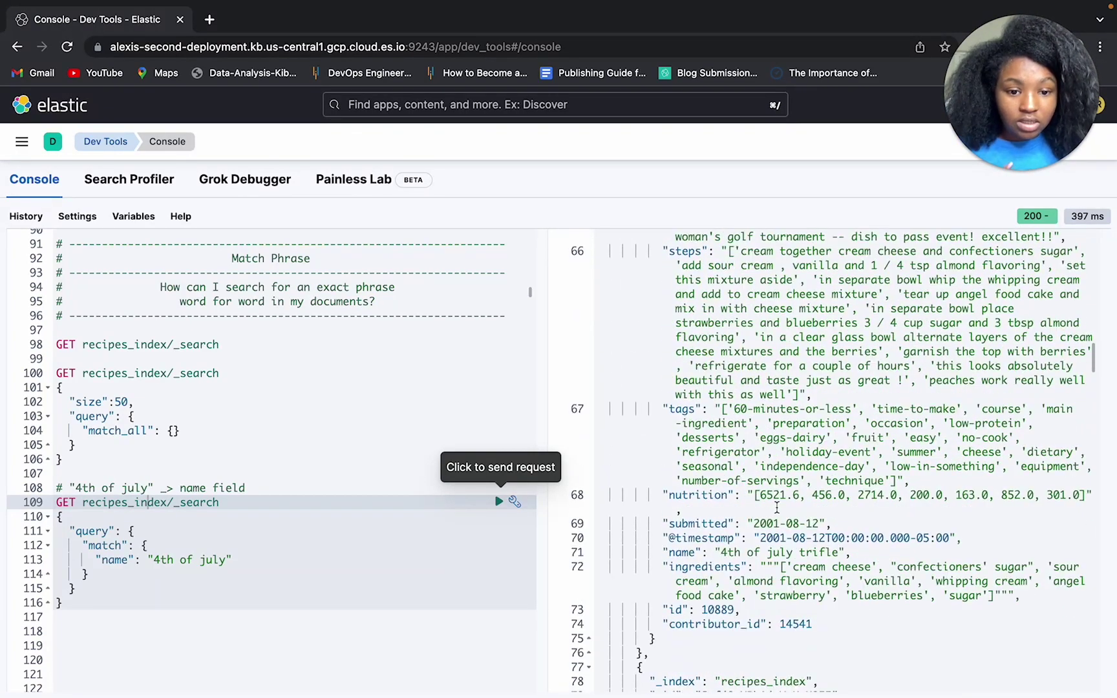
scroll(767, 561, "down", 20)
- Add "size":50 to the query body, rerun it, and examine looser hits like pistachio ambrosia
key("Down")
key("Return")
type("\"size\"")
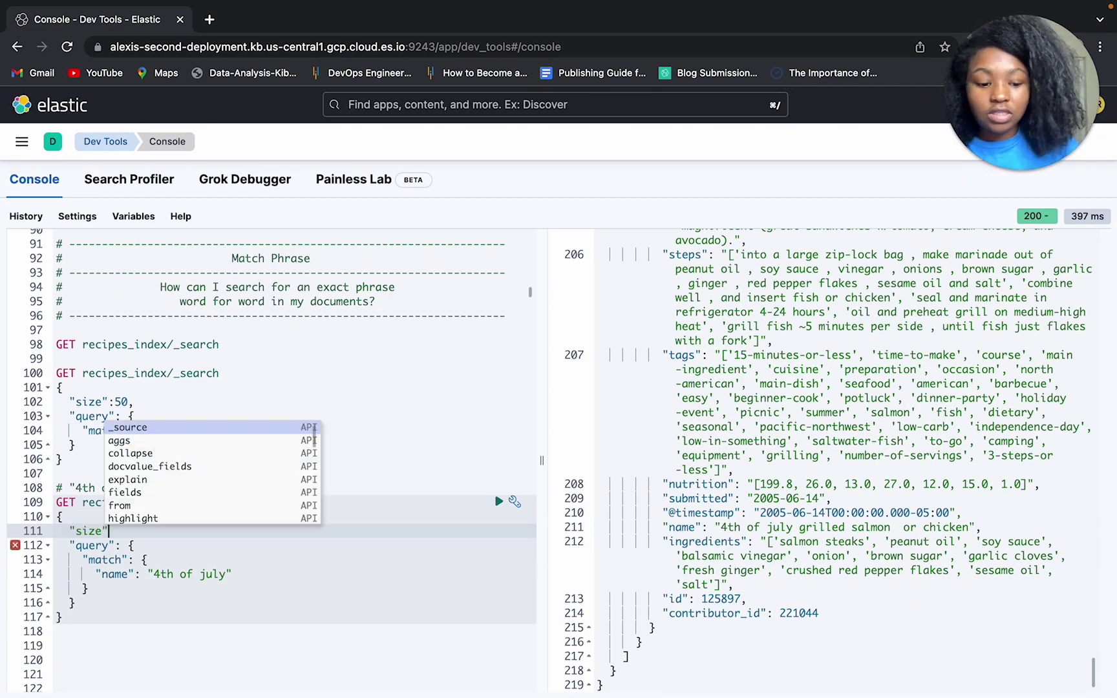
type(":50,")
left_click(498, 502)
scroll(704, 608, "down", 20)
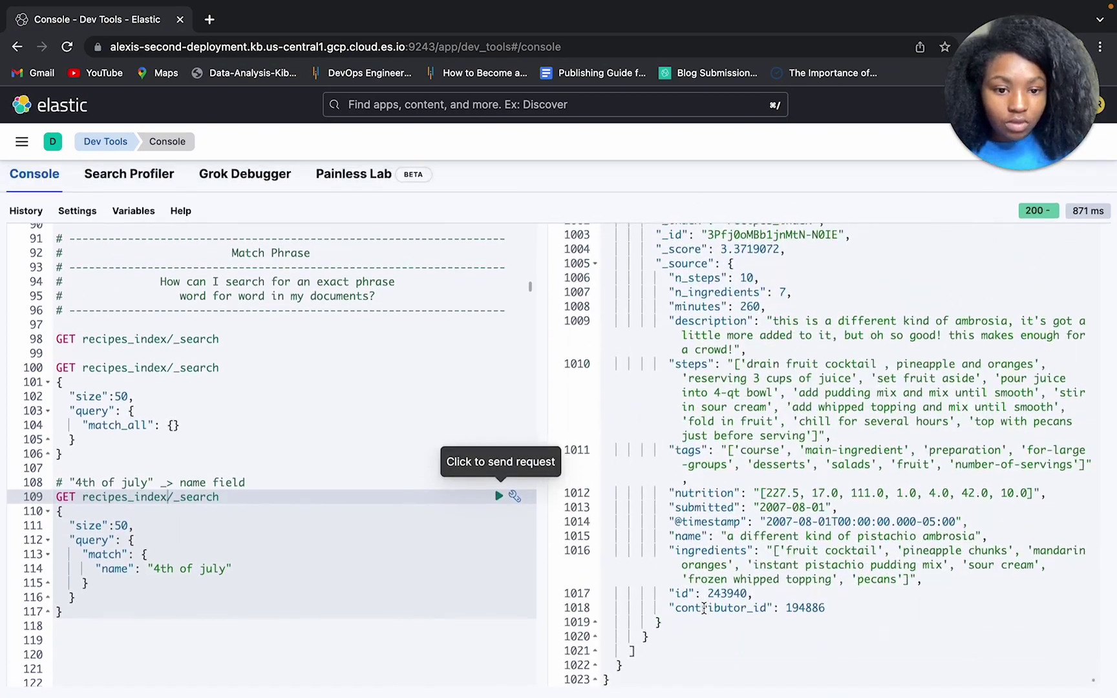
scroll(796, 581, "up", 1)
left_click(774, 579)
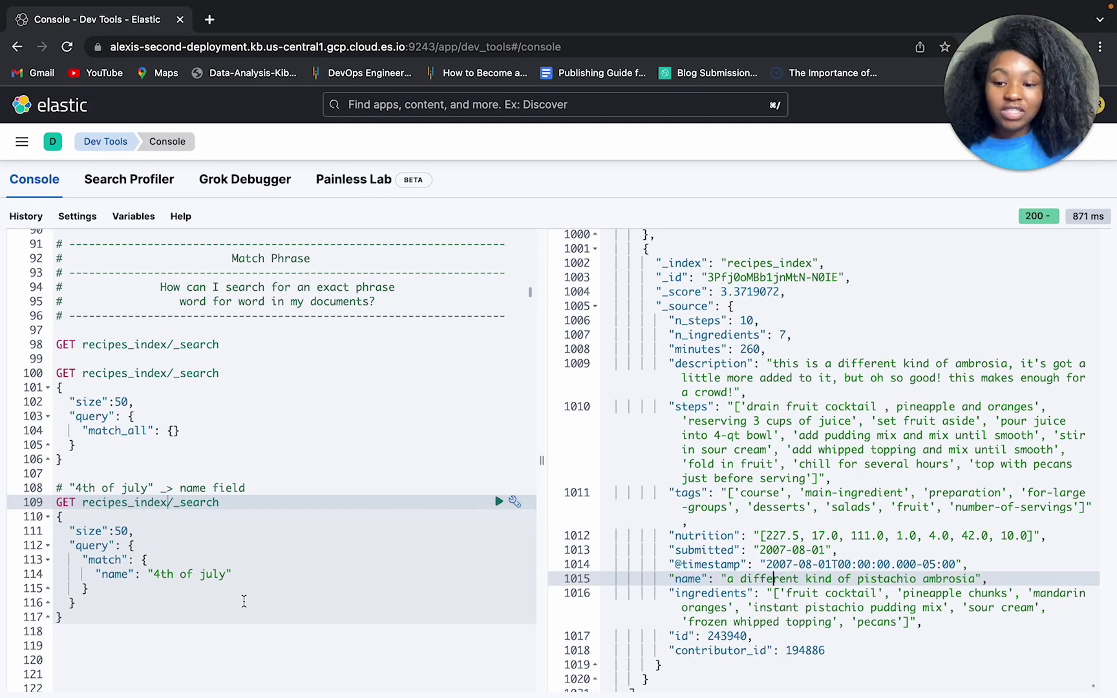
left_click(242, 574)
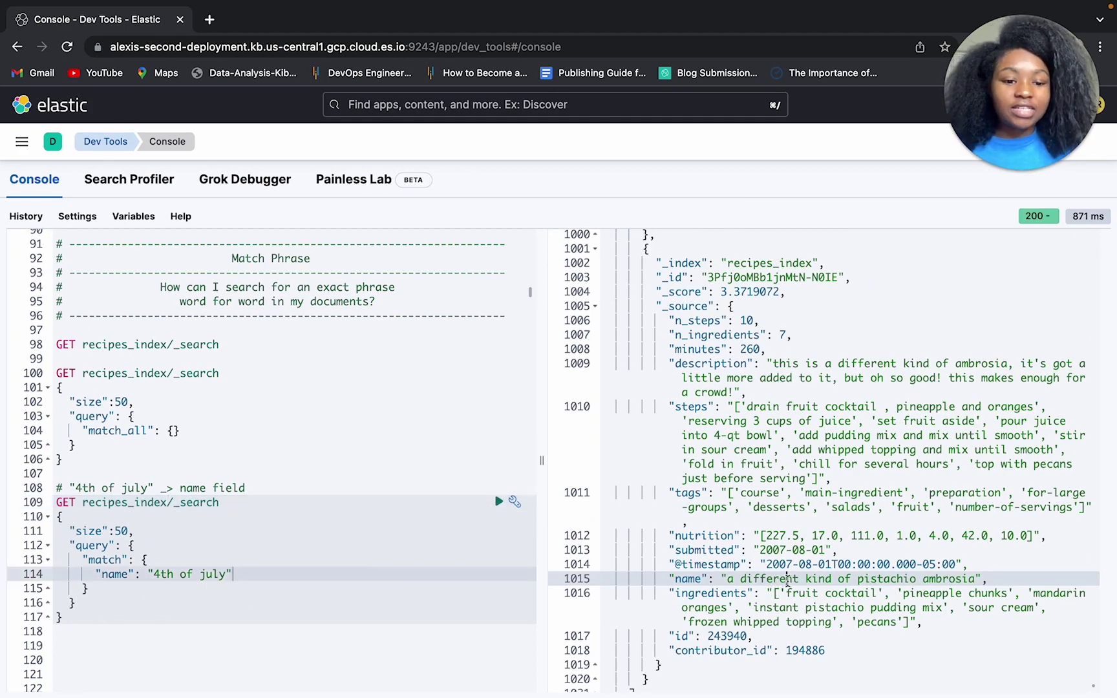
left_click(869, 580)
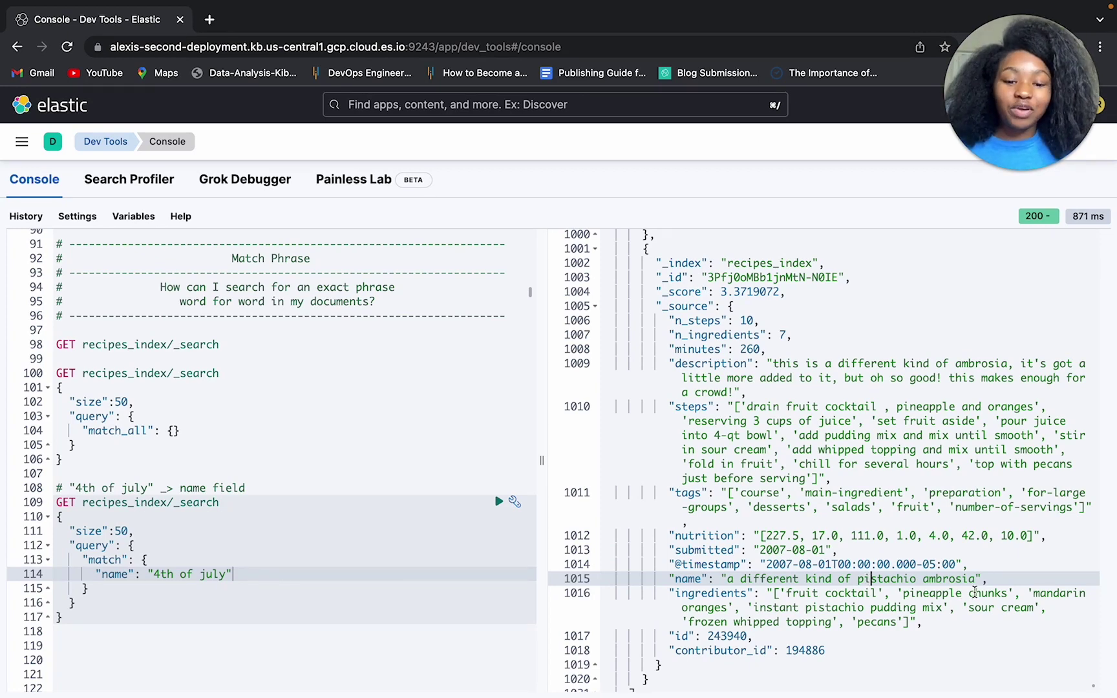
scroll(975, 592, "down", 1)
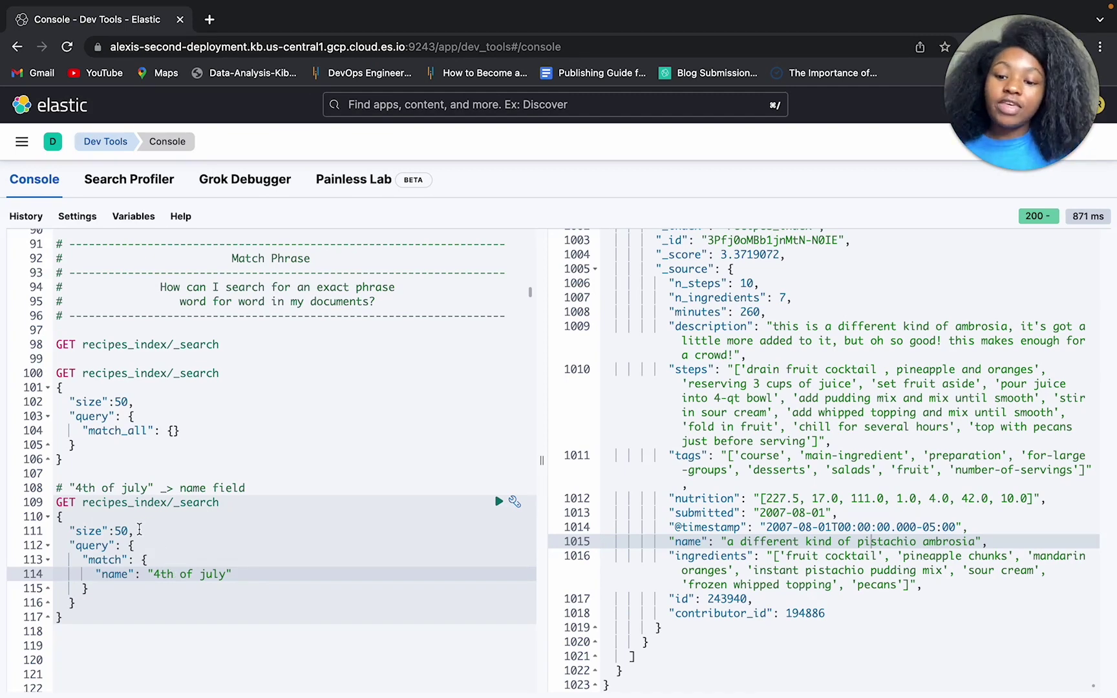
- Switch the 4th of july query back to match_phrase and run it, returning 12 hits
left_click(119, 561)
type("_phra")
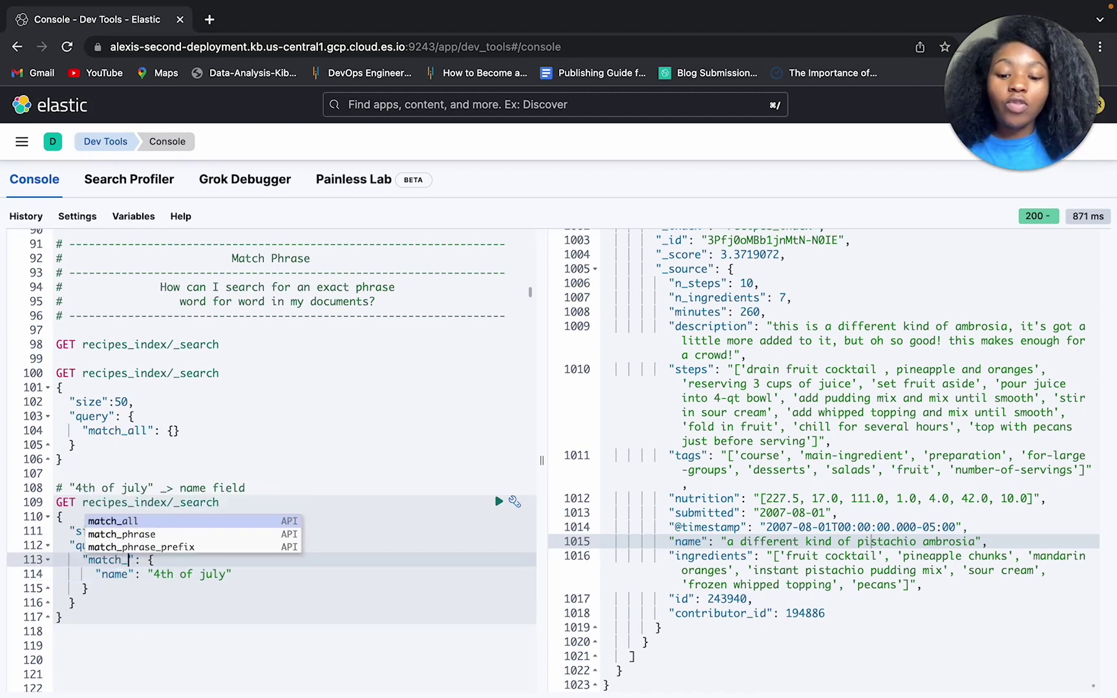
type("se")
left_click(161, 502)
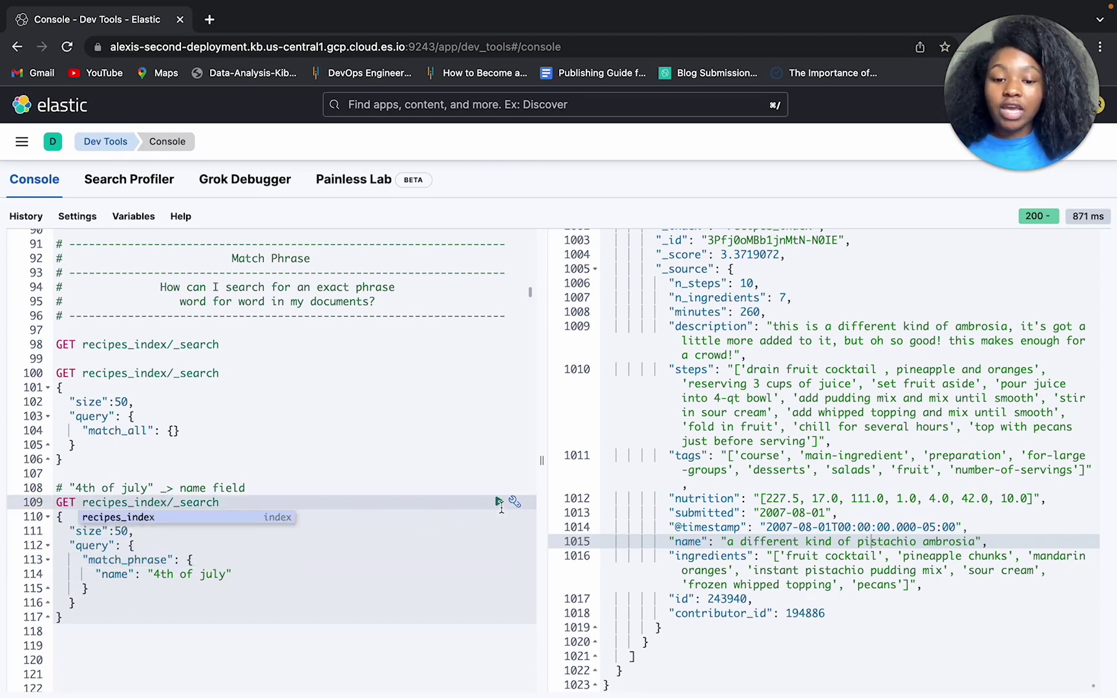
left_click(499, 502)
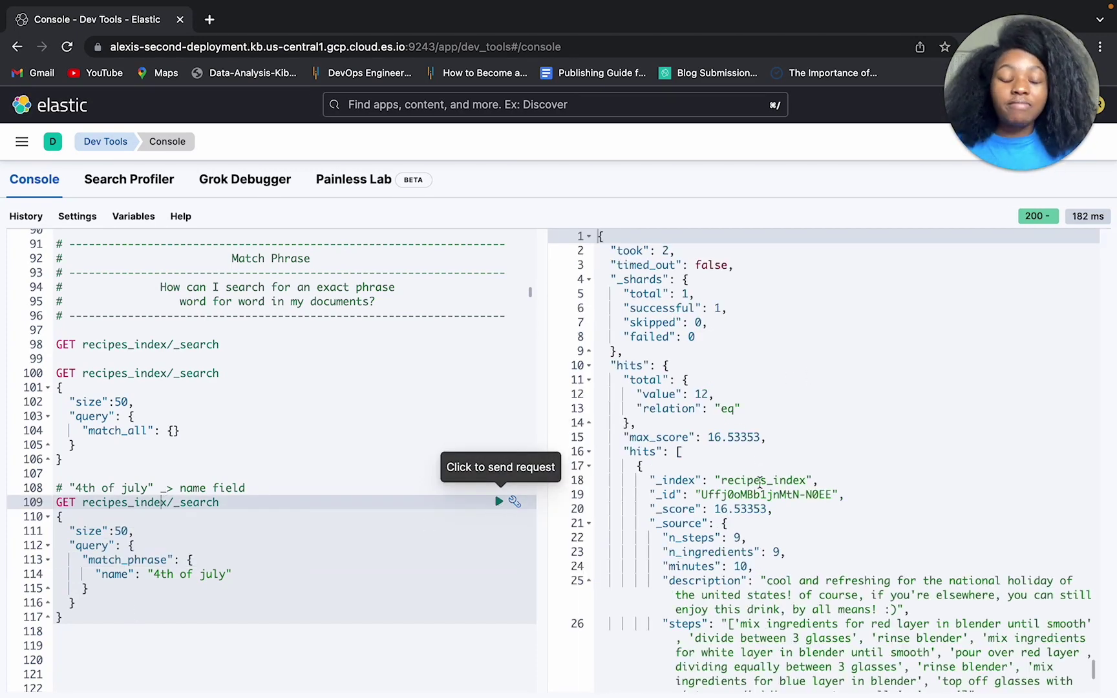
scroll(762, 504, "down", 20)
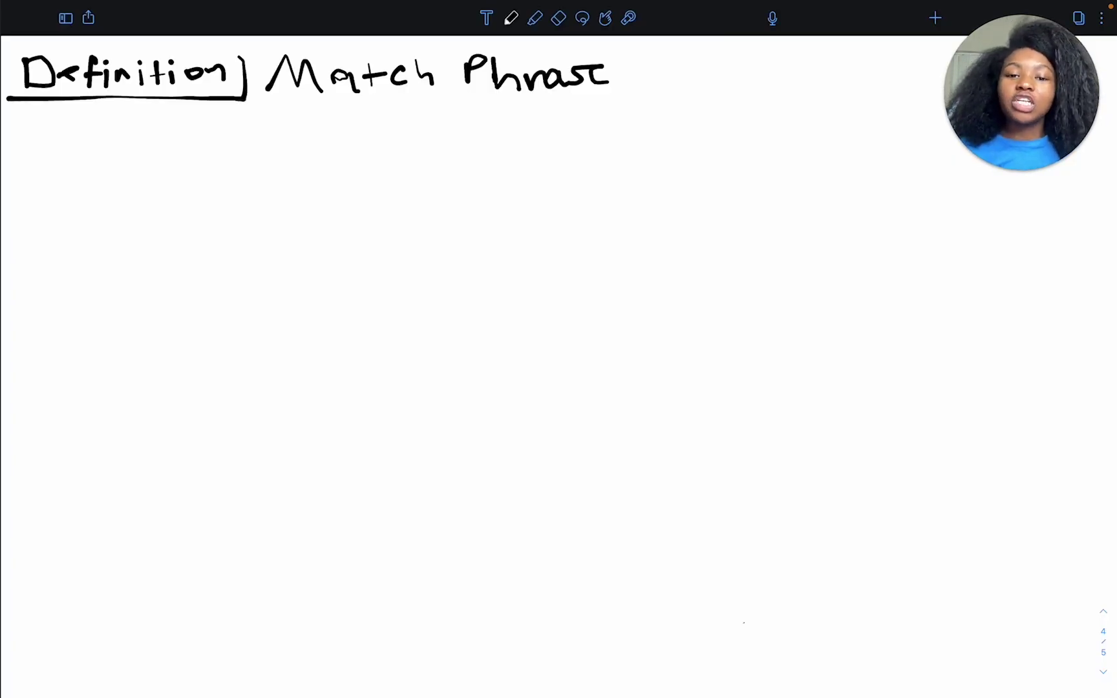
- Handwrite the definition that match phrase returns documents containing the exact phrase
mouse_move(20, 123)
left_mouse_down()
mouse_move(100, 123)
mouse_move(172, 136)
left_mouse_up()
left_click_drag(197, 126, 426, 126)
left_click_drag(452, 123, 702, 129)
mouse_move(731, 110)
left_mouse_down()
mouse_move(749, 133)
mouse_move(799, 129)
left_mouse_up()
left_click_drag(22, 165, 176, 170)
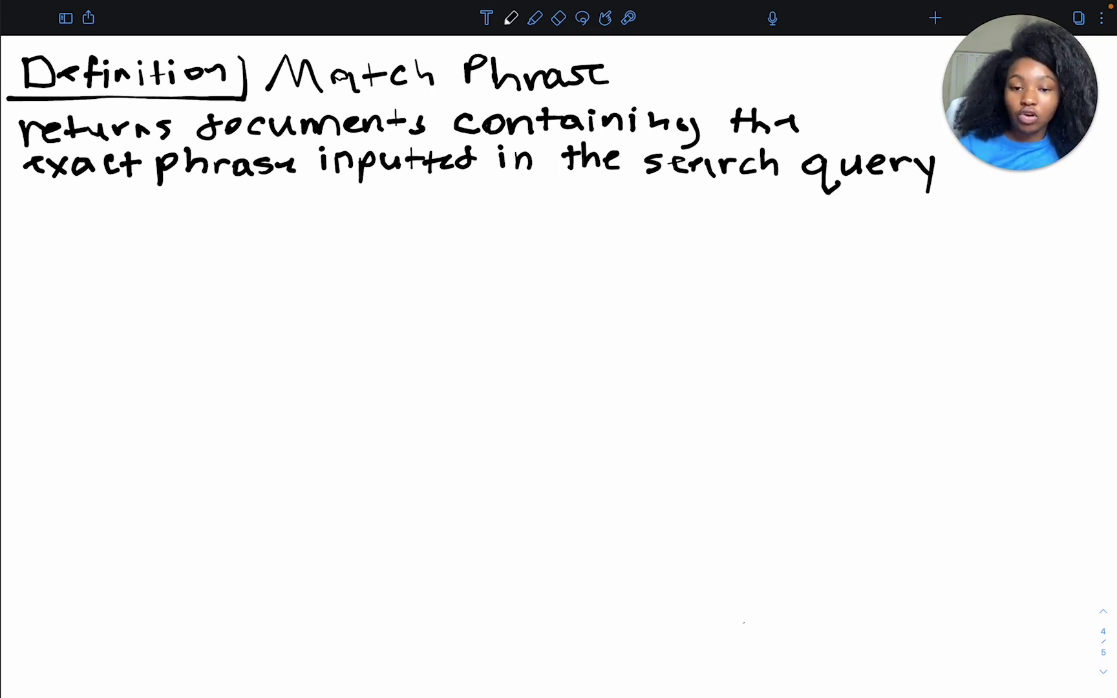
- Add a green note that word order and proximity are preserved
mouse_move(37, 208)
left_mouse_down()
mouse_move(103, 220)
mouse_move(113, 232)
mouse_move(159, 217)
left_mouse_up()
left_click_drag(178, 223, 256, 220)
mouse_move(271, 239)
left_mouse_down()
mouse_move(388, 214)
mouse_move(431, 227)
mouse_move(438, 210)
left_mouse_up()
mouse_move(436, 200)
left_mouse_down()
mouse_move(456, 233)
mouse_move(494, 220)
left_mouse_up()
left_click_drag(520, 220, 589, 214)
mouse_move(622, 230)
left_mouse_down()
mouse_move(828, 220)
mouse_move(853, 232)
left_mouse_up()
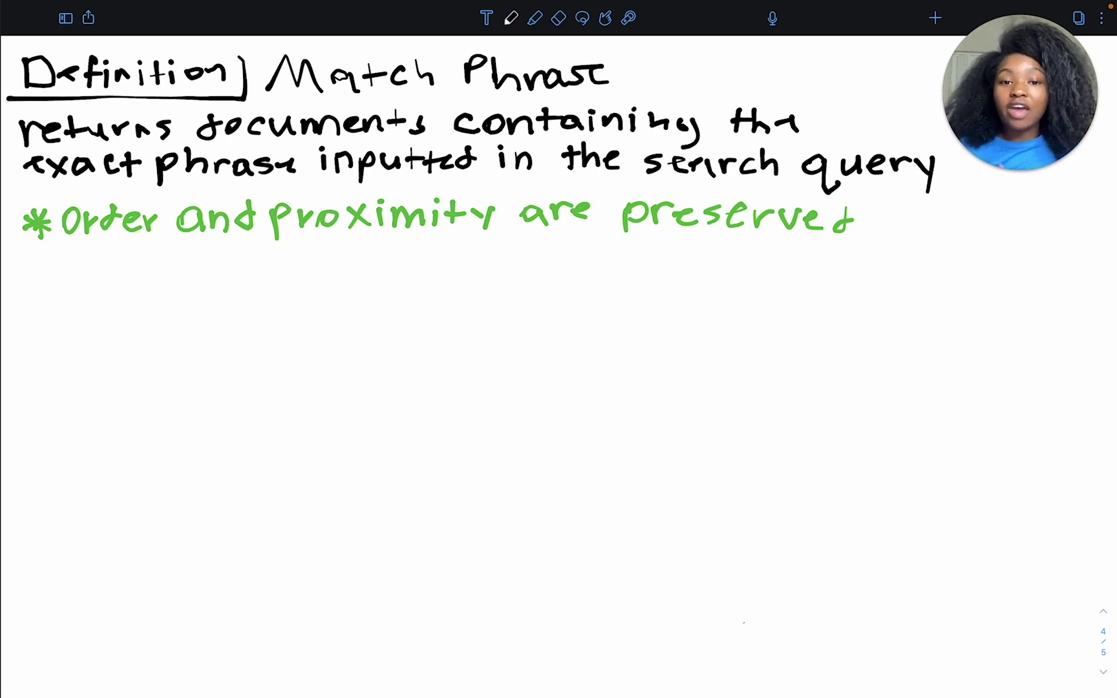
- Diagram "4th of July" with green or-links and an orange bracket over the red ands
mouse_move(283, 258)
left_mouse_down()
mouse_move(456, 288)
mouse_move(594, 259)
left_mouse_up()
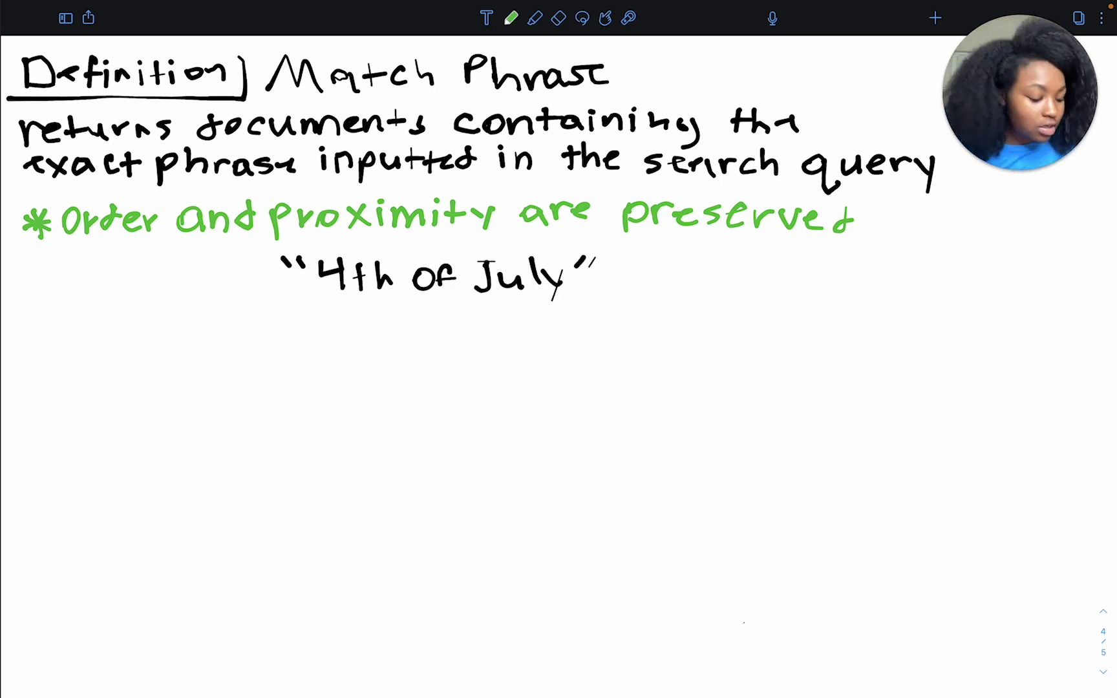
left_click_drag(357, 306, 407, 304)
left_click_drag(437, 300, 482, 302)
mouse_move(378, 336)
left_mouse_down()
mouse_move(420, 335)
mouse_move(471, 362)
mouse_move(478, 349)
left_mouse_up()
mouse_move(489, 343)
left_mouse_down()
mouse_move(491, 356)
mouse_move(507, 333)
left_mouse_up()
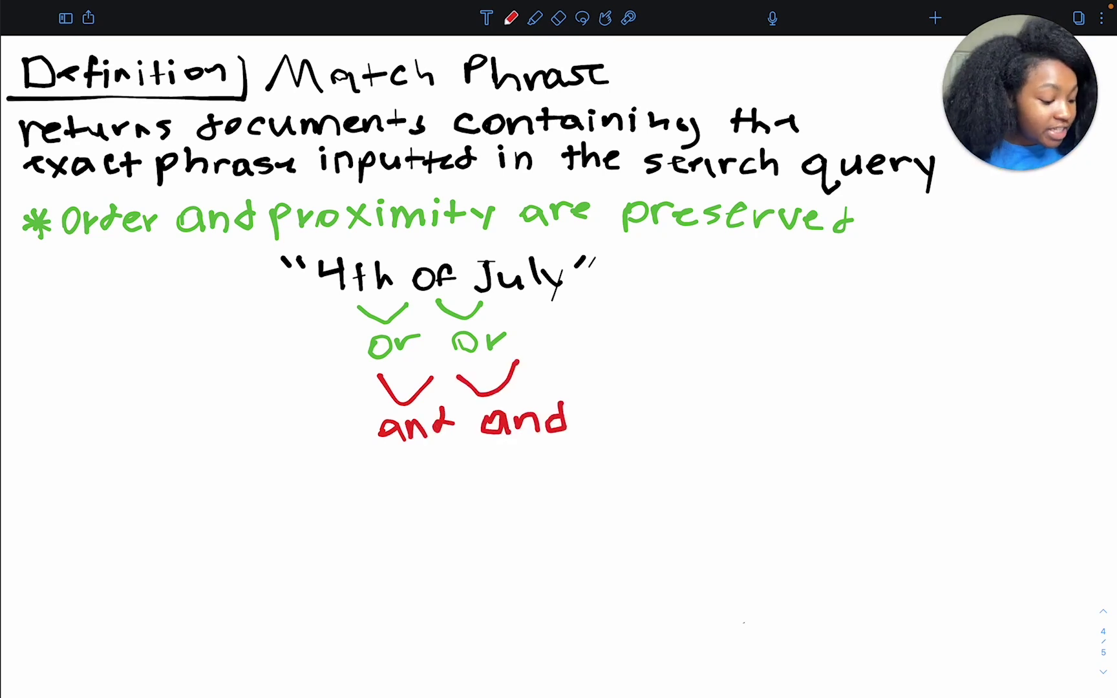
left_click(511, 17)
left_click(561, 72)
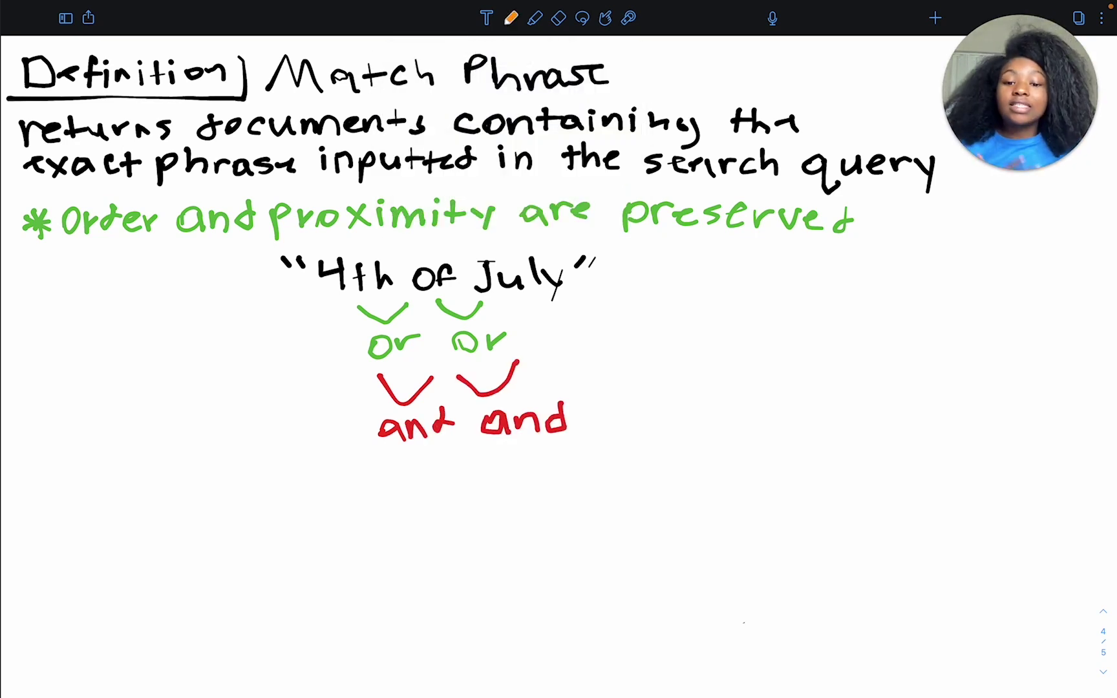
mouse_move(317, 451)
left_mouse_down()
mouse_move(318, 479)
mouse_move(571, 475)
mouse_move(610, 455)
mouse_move(605, 417)
left_mouse_up()
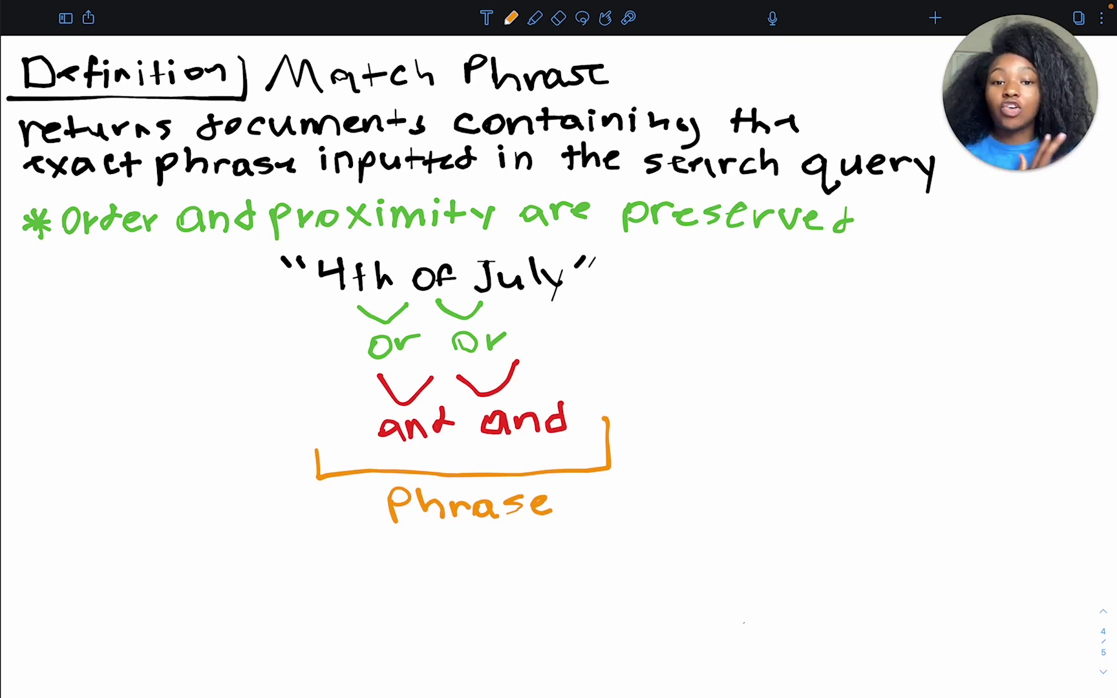
- Erase the or/and diagram and bracket the whole "4th of July" as one orange Phrase
left_click(558, 18)
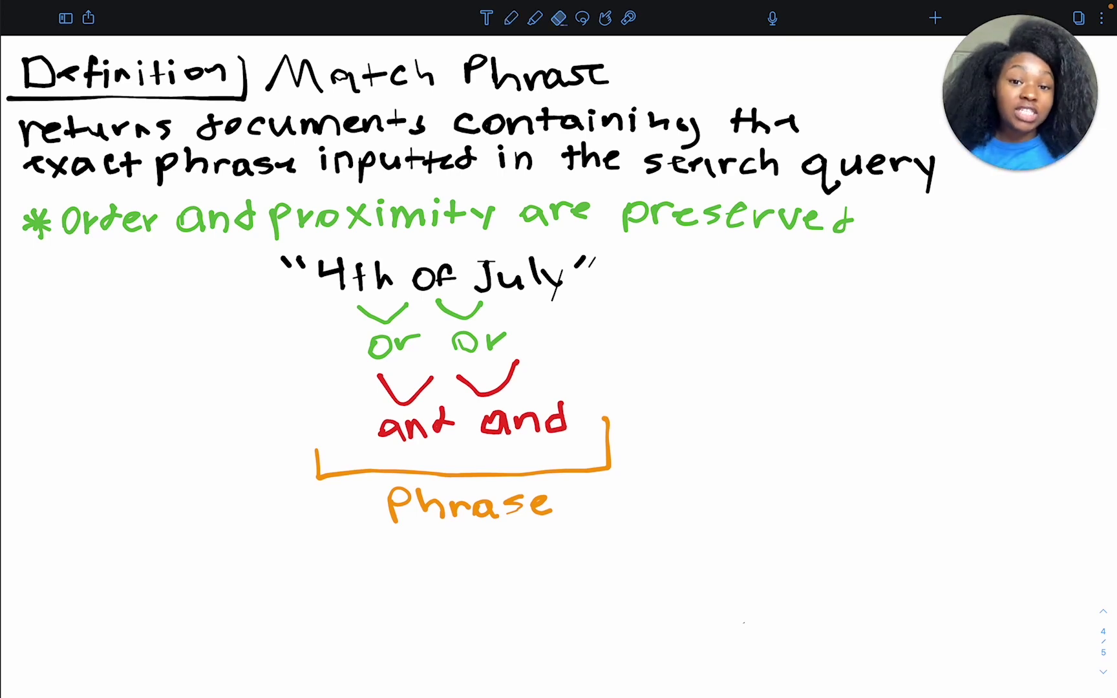
mouse_move(452, 508)
left_mouse_down()
mouse_move(306, 523)
mouse_move(297, 508)
mouse_move(402, 428)
mouse_move(577, 406)
mouse_move(372, 342)
left_mouse_up()
left_click(511, 18)
mouse_move(311, 300)
left_mouse_down()
mouse_move(466, 313)
mouse_move(598, 288)
left_mouse_up()
mouse_move(375, 333)
left_mouse_down()
mouse_move(381, 364)
mouse_move(386, 344)
mouse_move(452, 335)
mouse_move(485, 352)
mouse_move(501, 329)
mouse_move(527, 352)
left_mouse_up()
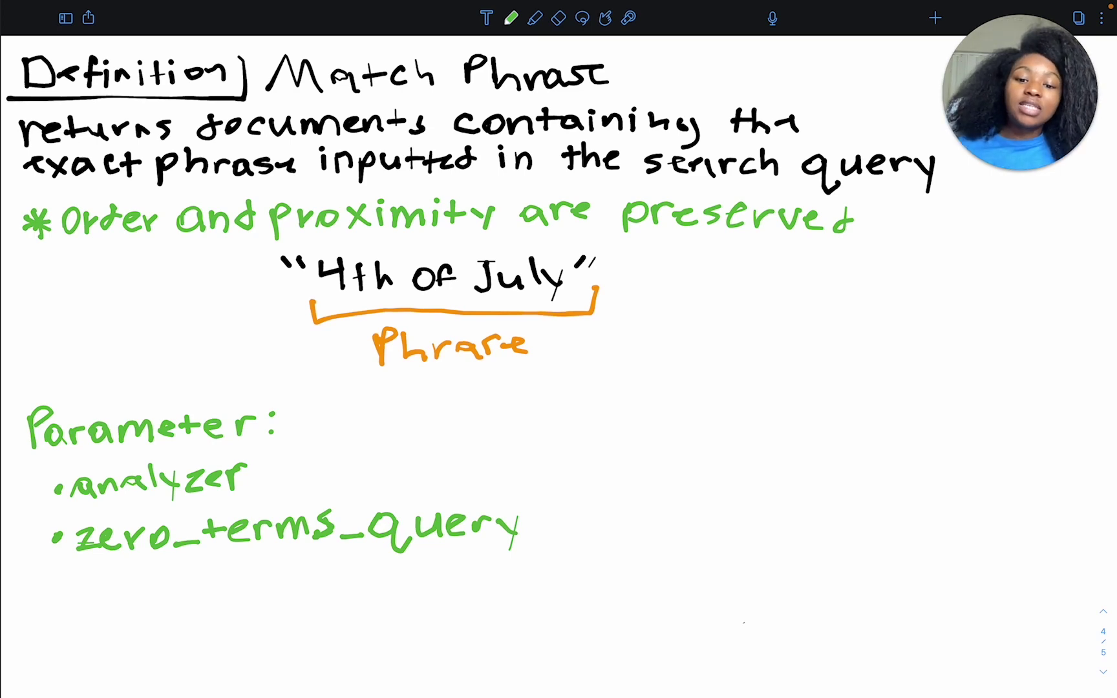
left_click_drag(229, 289, 259, 289)
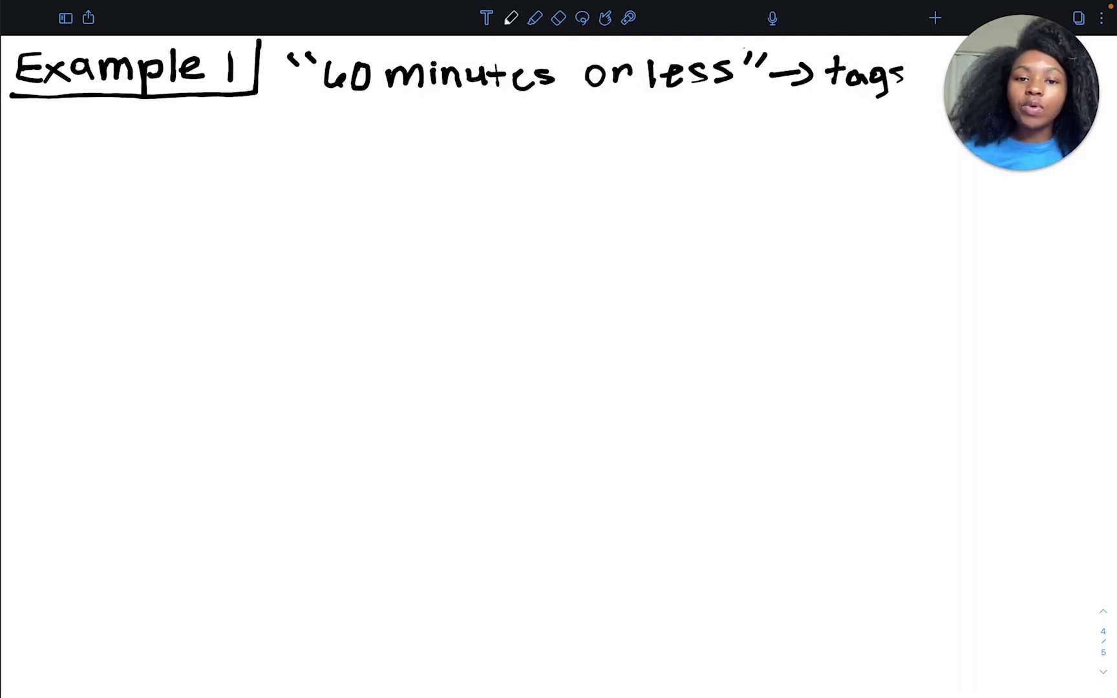
- Handwrite GET recipes_index/_search and open the request body with a brace
mouse_move(243, 154)
left_mouse_down()
mouse_move(251, 183)
mouse_move(292, 190)
mouse_move(314, 189)
mouse_move(332, 151)
left_mouse_up()
left_click_drag(353, 167, 453, 188)
left_click_drag(476, 181, 521, 187)
left_click_drag(530, 187, 566, 185)
mouse_move(577, 170)
left_mouse_down()
mouse_move(591, 161)
mouse_move(603, 182)
left_mouse_up()
mouse_move(237, 203)
left_mouse_down()
mouse_move(227, 216)
mouse_move(239, 241)
left_mouse_up()
- Write the query body: match_phrase on "tags": "60 minutes or less", with closing braces
mouse_move(321, 313)
left_mouse_down()
mouse_move(340, 335)
mouse_move(390, 336)
left_mouse_up()
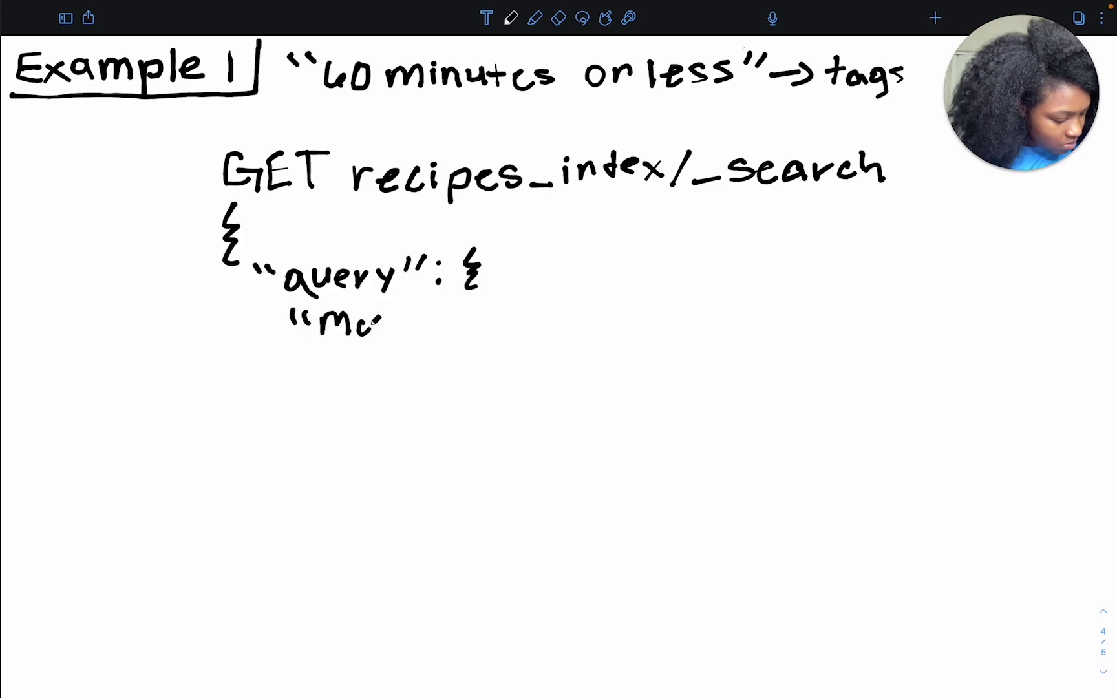
mouse_move(382, 318)
left_mouse_down()
mouse_move(400, 317)
mouse_move(408, 335)
left_mouse_up()
mouse_move(427, 307)
left_mouse_down()
mouse_move(443, 338)
mouse_move(496, 326)
mouse_move(520, 335)
left_mouse_up()
left_click_drag(572, 354, 642, 381)
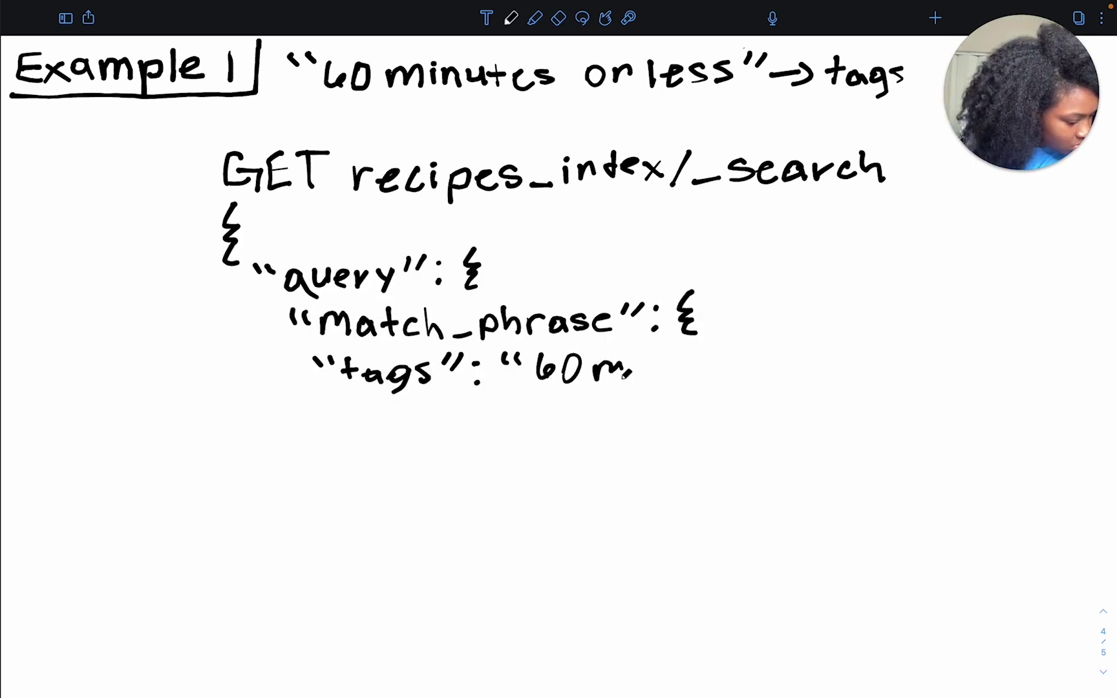
mouse_move(642, 350)
left_mouse_down()
mouse_move(665, 382)
mouse_move(700, 382)
left_mouse_up()
left_click_drag(695, 357, 707, 379)
mouse_move(318, 395)
left_mouse_down()
mouse_move(331, 417)
mouse_move(311, 442)
left_mouse_up()
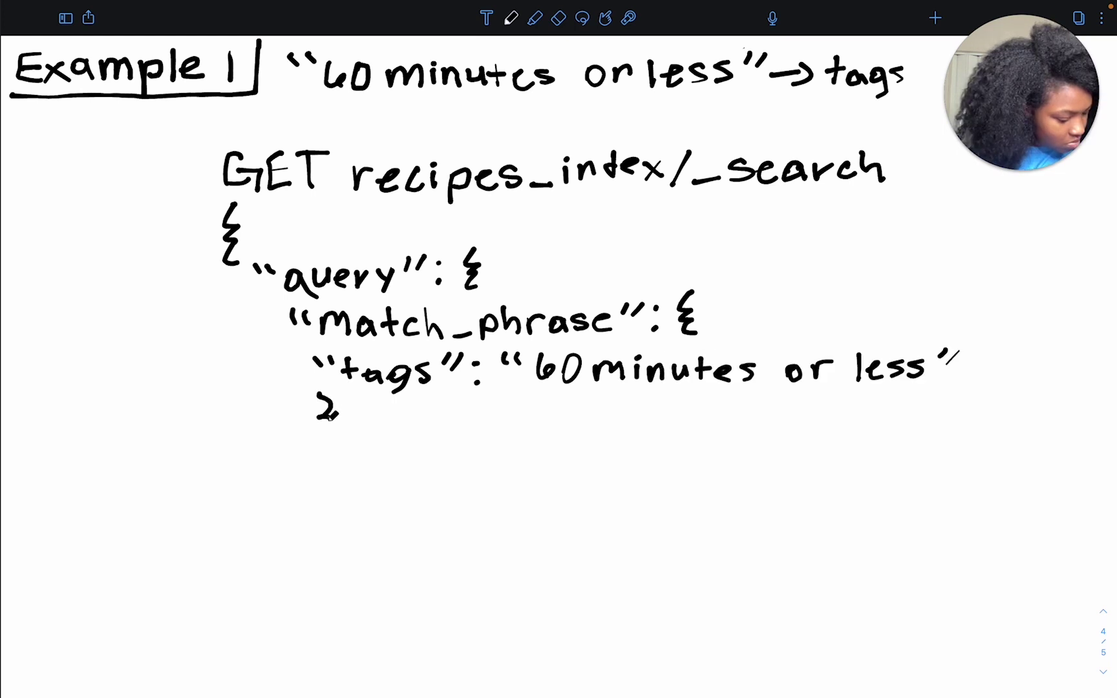
mouse_move(282, 442)
left_mouse_down()
mouse_move(294, 462)
mouse_move(279, 488)
left_mouse_up()
mouse_move(236, 496)
left_mouse_down()
mouse_move(265, 499)
mouse_move(239, 545)
left_mouse_up()
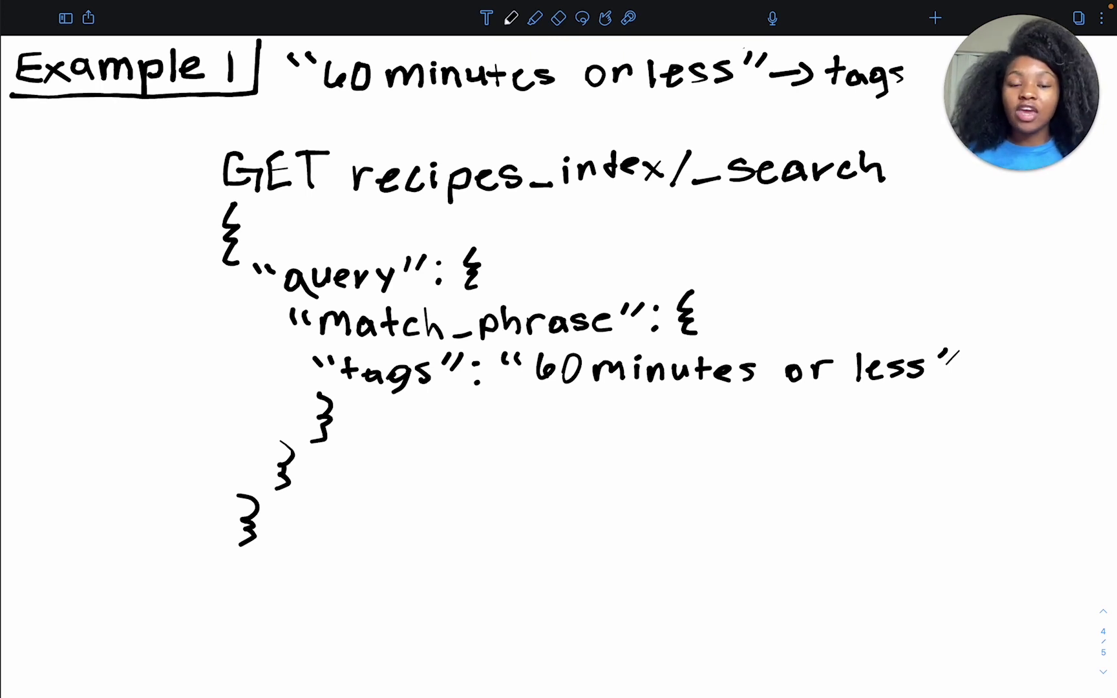
- Erase the old value and braces, then write "query": "60 minutes or less" under tags
left_click(558, 17)
mouse_move(249, 521)
left_mouse_down()
mouse_move(321, 433)
mouse_move(289, 456)
left_mouse_up()
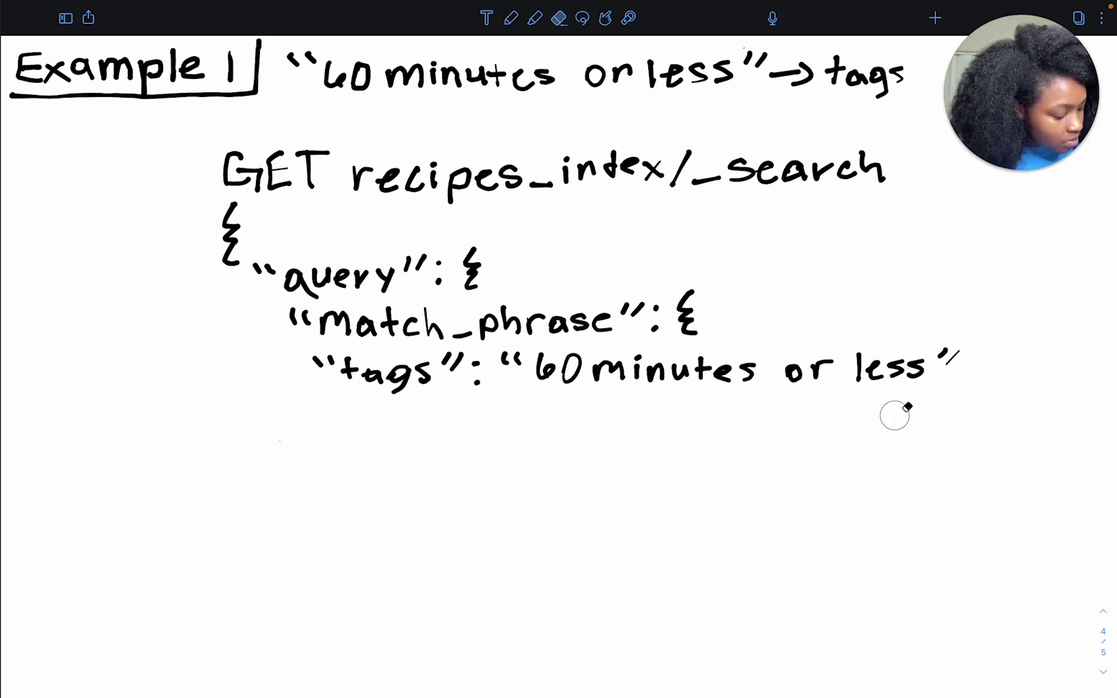
mouse_move(950, 362)
left_mouse_down()
mouse_move(915, 376)
mouse_move(503, 362)
mouse_move(524, 393)
left_mouse_up()
left_click(511, 18)
mouse_move(353, 406)
left_mouse_down()
mouse_move(379, 417)
mouse_move(391, 445)
mouse_move(443, 413)
mouse_move(476, 414)
mouse_move(495, 450)
left_mouse_up()
mouse_move(503, 405)
left_mouse_down()
mouse_move(537, 430)
mouse_move(578, 412)
mouse_move(605, 433)
mouse_move(635, 408)
mouse_move(686, 430)
mouse_move(805, 421)
mouse_move(1006, 432)
left_mouse_up()
mouse_move(354, 459)
left_mouse_down()
mouse_move(413, 462)
mouse_move(434, 483)
mouse_move(490, 467)
mouse_move(500, 495)
mouse_move(580, 470)
left_mouse_up()
- Add "analyzer": "standard", redraw the closing braces, and strike through the phrase in red
left_click_drag(585, 457, 622, 482)
left_click_drag(650, 456, 702, 479)
mouse_move(705, 455)
left_mouse_down()
mouse_move(721, 477)
mouse_move(779, 478)
left_mouse_up()
mouse_move(798, 462)
left_mouse_down()
mouse_move(822, 463)
mouse_move(821, 477)
mouse_move(847, 467)
left_mouse_up()
mouse_move(865, 469)
left_mouse_down()
mouse_move(869, 482)
mouse_move(903, 464)
left_mouse_up()
left_click(889, 455)
left_click_drag(327, 483, 325, 532)
mouse_move(294, 531)
left_mouse_down()
mouse_move(304, 555)
mouse_move(294, 579)
mouse_move(251, 614)
left_mouse_up()
left_click_drag(207, 570, 207, 621)
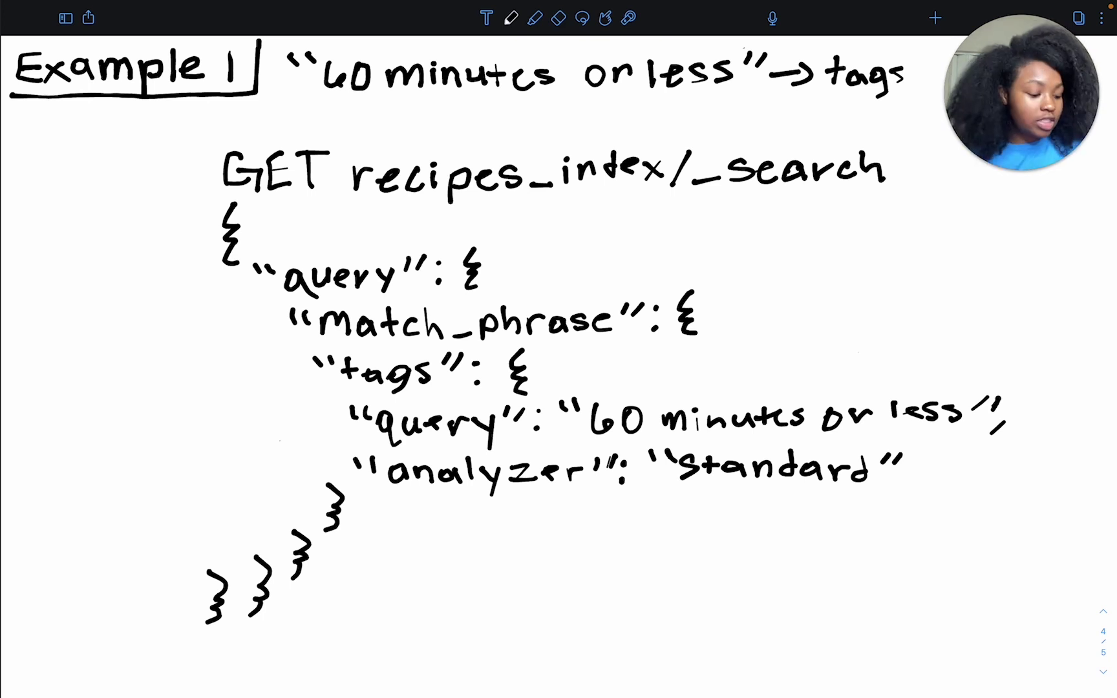
left_click(511, 18)
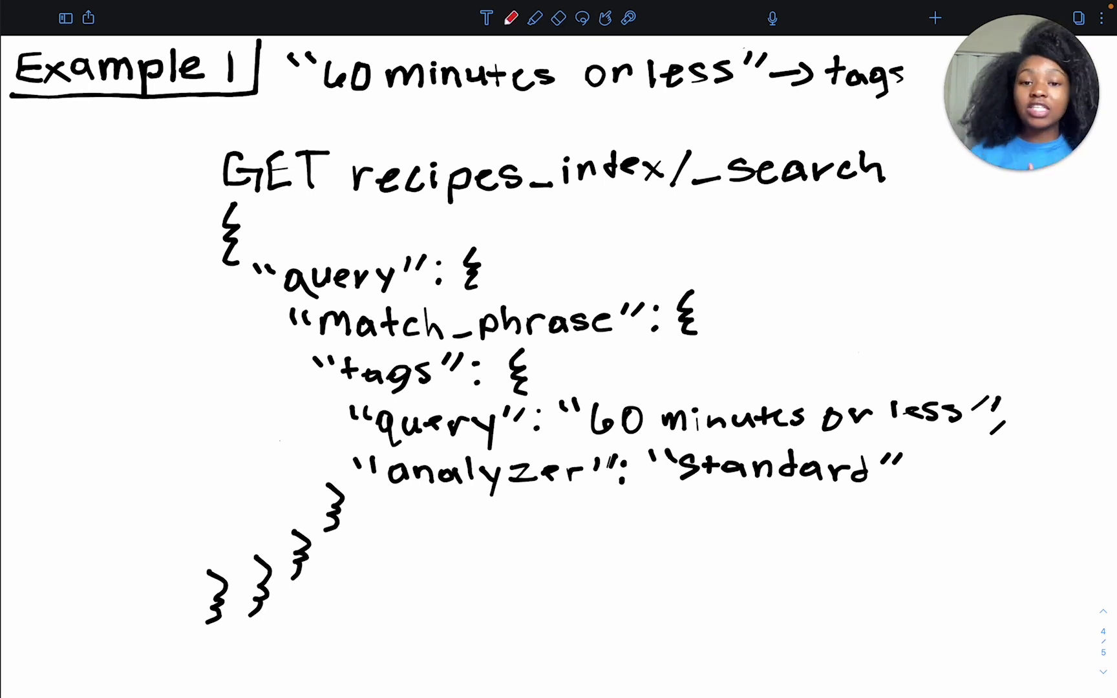
left_click_drag(587, 428, 951, 420)
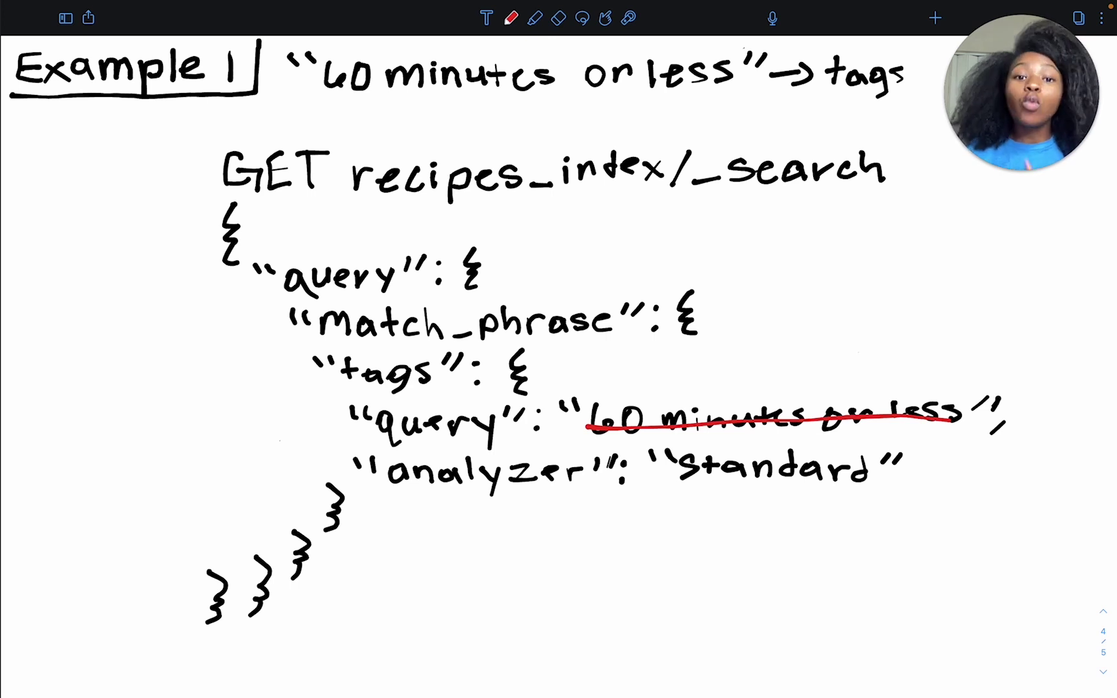
- Erase and redraw the closing braces below the "zero_terms_query": "all" line
mouse_move(259, 605)
left_mouse_down()
mouse_move(324, 588)
mouse_move(350, 556)
mouse_move(324, 486)
left_mouse_up()
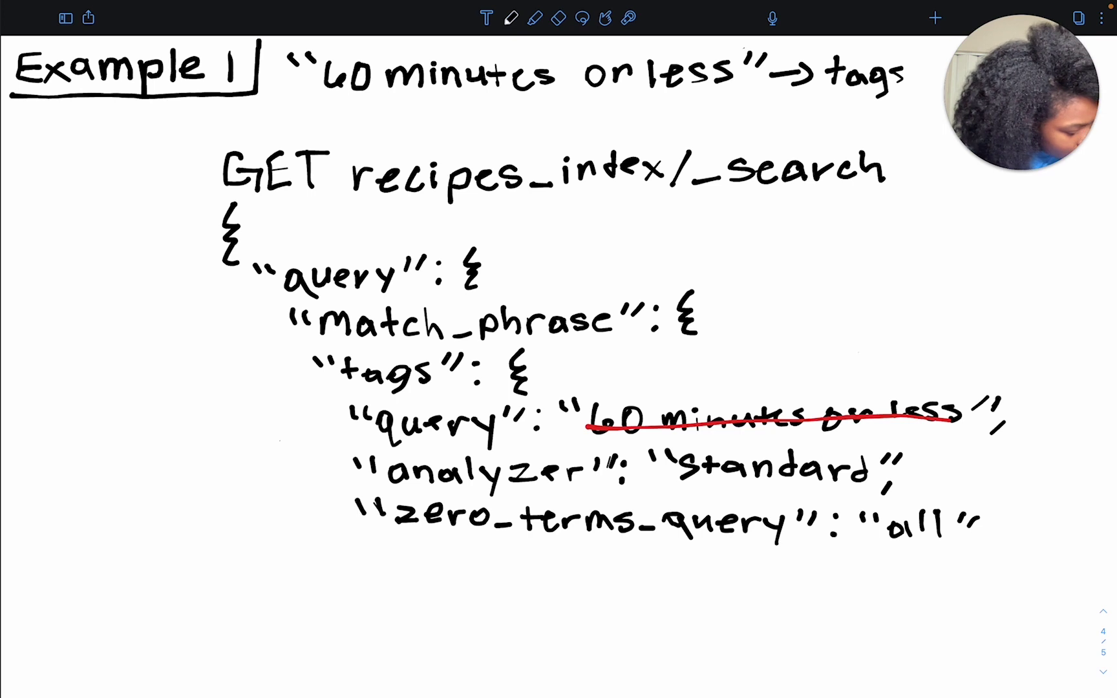
mouse_move(336, 525)
left_mouse_down()
mouse_move(346, 535)
mouse_move(331, 573)
mouse_move(294, 598)
left_mouse_up()
left_click_drag(257, 557, 249, 613)
mouse_move(206, 563)
left_mouse_down()
mouse_move(213, 579)
mouse_move(199, 622)
left_mouse_up()
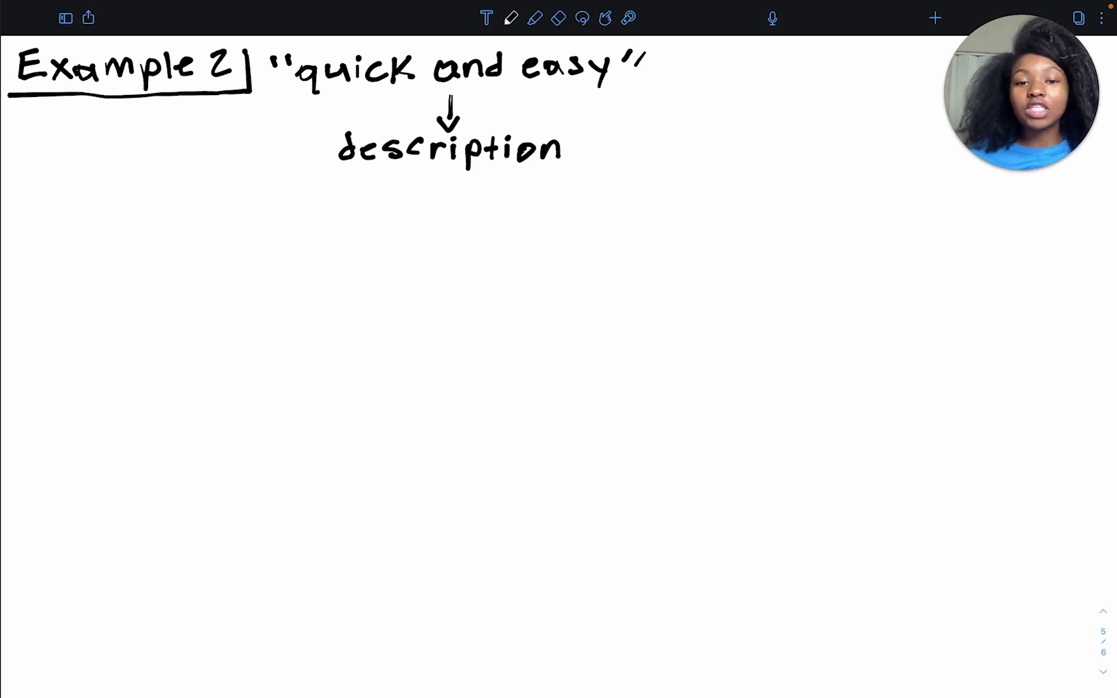
- Handwrite the line GET recipes_index/_search and its opening brace below the Example 2 heading
left_click_drag(218, 195, 208, 224)
left_click_drag(254, 194, 255, 227)
mouse_move(271, 194)
left_mouse_down()
mouse_move(270, 223)
mouse_move(324, 203)
mouse_move(363, 223)
left_mouse_up()
left_click_drag(378, 206, 392, 232)
left_click_drag(417, 217, 485, 218)
mouse_move(495, 207)
left_mouse_down()
mouse_move(496, 220)
mouse_move(588, 223)
left_mouse_up()
left_click_drag(618, 226, 788, 223)
mouse_move(197, 238)
left_mouse_down()
mouse_move(194, 265)
mouse_move(225, 292)
left_mouse_up()
left_click_drag(229, 278, 262, 317)
left_click_drag(275, 284, 381, 284)
- Handwrite the nested "query": { and "match_phrase": { lines
left_click_drag(390, 284, 391, 299)
mouse_move(432, 275)
left_mouse_down()
mouse_move(417, 295)
mouse_move(432, 317)
left_mouse_up()
left_click_drag(256, 337, 259, 348)
left_click_drag(267, 334, 288, 355)
mouse_move(289, 341)
left_mouse_down()
mouse_move(327, 343)
mouse_move(327, 352)
left_mouse_up()
mouse_move(336, 338)
left_mouse_down()
mouse_move(340, 356)
mouse_move(362, 342)
mouse_move(426, 353)
left_mouse_up()
left_click_drag(430, 333, 559, 356)
mouse_move(569, 335)
left_mouse_down()
mouse_move(605, 359)
mouse_move(627, 349)
left_mouse_up()
left_click_drag(627, 349, 647, 367)
- Handwrite "description": "quick and easy" and close the braces
left_click_drag(284, 376, 304, 384)
mouse_move(310, 378)
left_mouse_down()
mouse_move(485, 400)
mouse_move(534, 391)
left_mouse_up()
left_click_drag(534, 378, 569, 402)
mouse_move(591, 380)
left_mouse_down()
mouse_move(641, 406)
mouse_move(640, 422)
mouse_move(674, 409)
left_mouse_up()
mouse_move(679, 391)
left_mouse_down()
mouse_move(680, 404)
mouse_move(681, 389)
left_mouse_up()
left_click_drag(705, 390, 701, 406)
left_click_drag(712, 389, 734, 406)
left_click_drag(756, 388, 824, 406)
left_click_drag(840, 388, 970, 387)
mouse_move(298, 415)
left_mouse_down()
mouse_move(304, 453)
mouse_move(292, 466)
left_mouse_up()
mouse_move(269, 464)
left_mouse_down()
mouse_move(278, 480)
mouse_move(258, 516)
left_mouse_up()
mouse_move(233, 507)
left_mouse_down()
mouse_move(244, 499)
mouse_move(226, 557)
left_mouse_up()
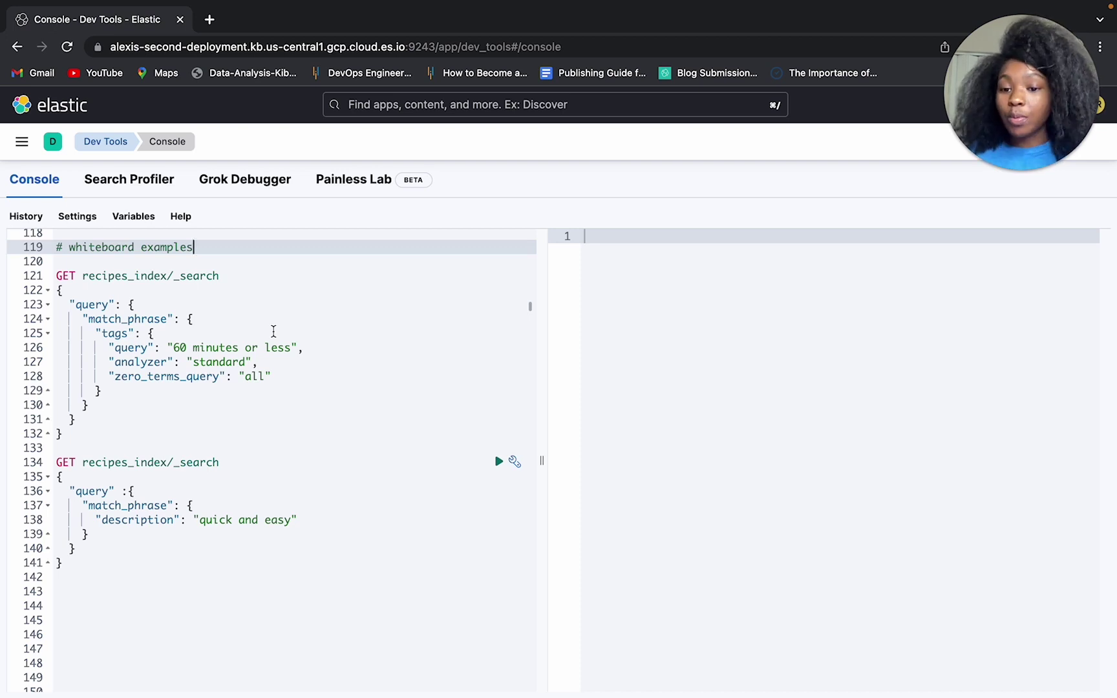
- Check the tags "60 minutes or less" match_phrase request, then run it to get 1359 hits
left_click_drag(292, 347, 239, 347)
left_click(199, 376)
left_click(304, 377)
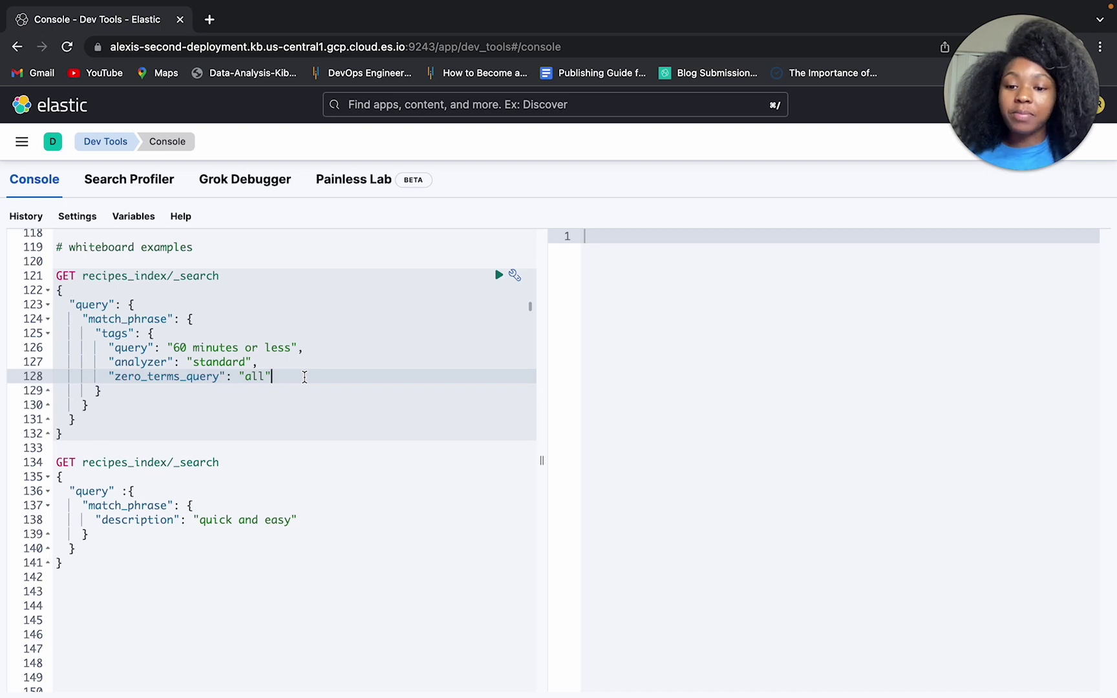
left_click(173, 276)
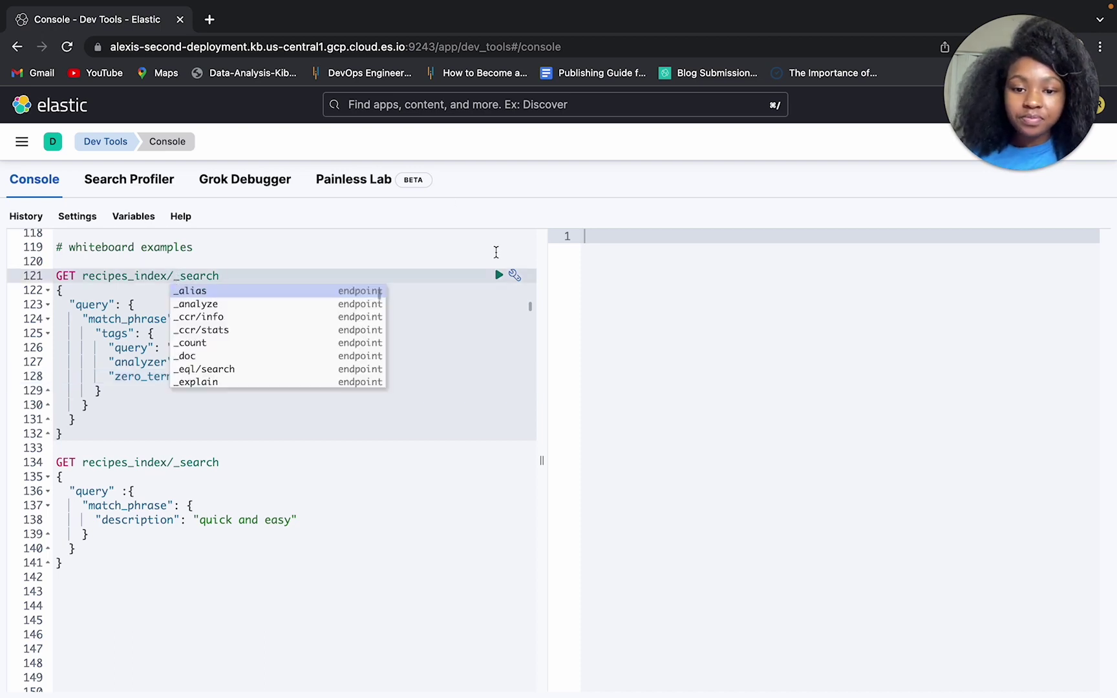
left_click(502, 276)
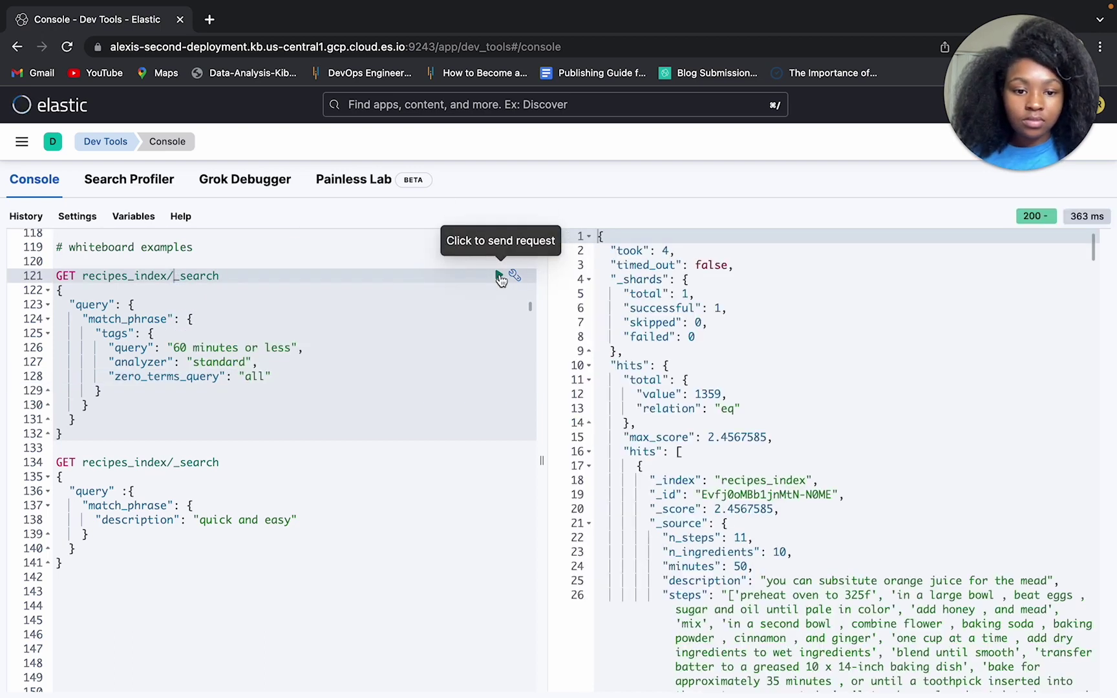
scroll(818, 477, "down", 5)
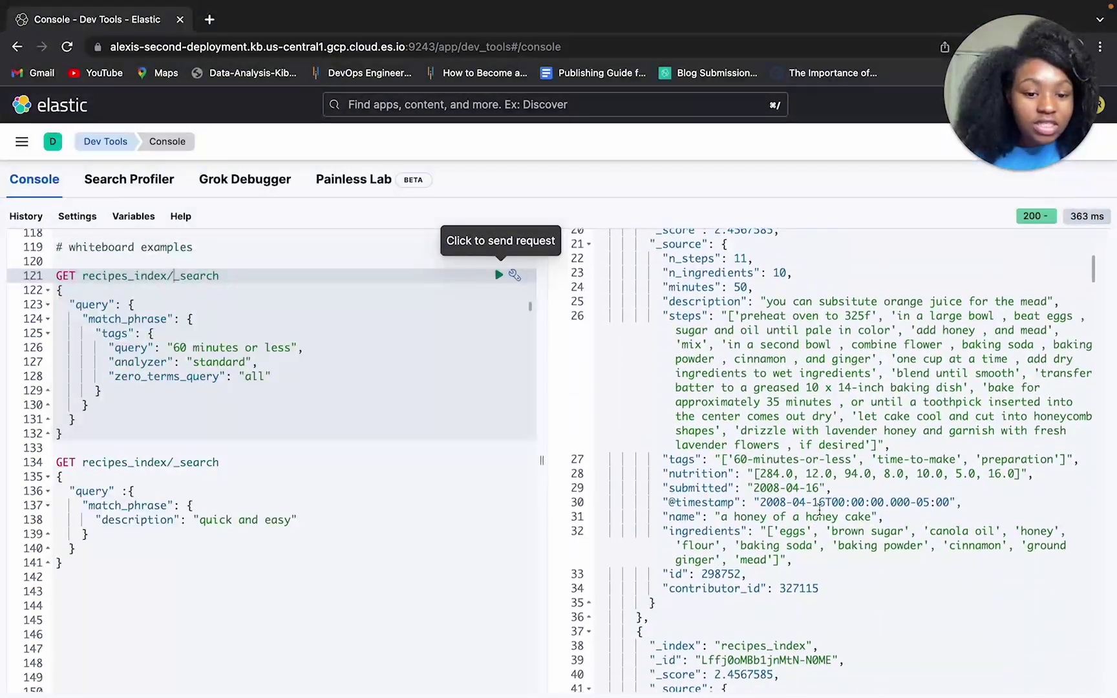
left_click(805, 455)
scroll(799, 481, "down", 20)
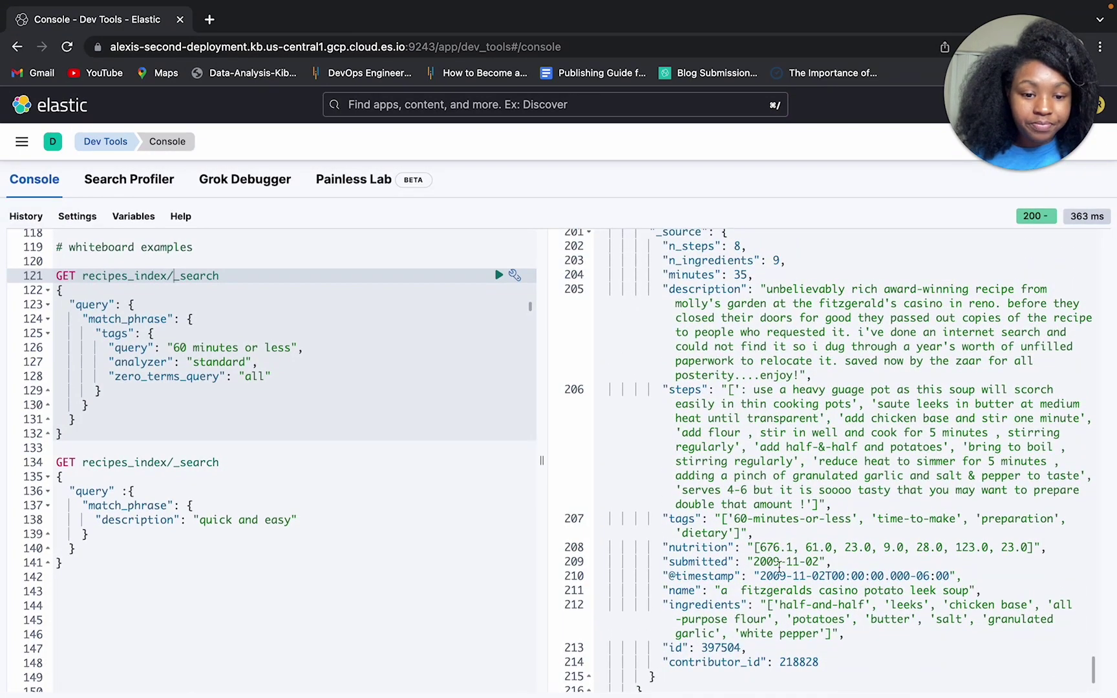
left_click(825, 519)
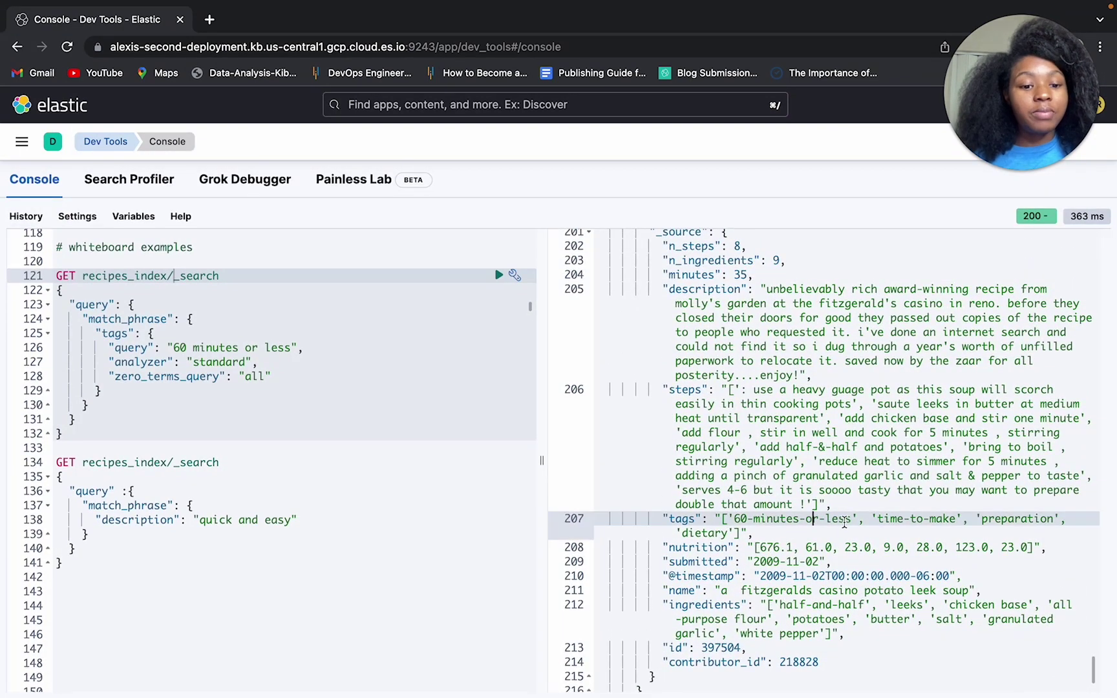
- Run the second request, the description match_phrase query for "quick and easy"
left_click(176, 463)
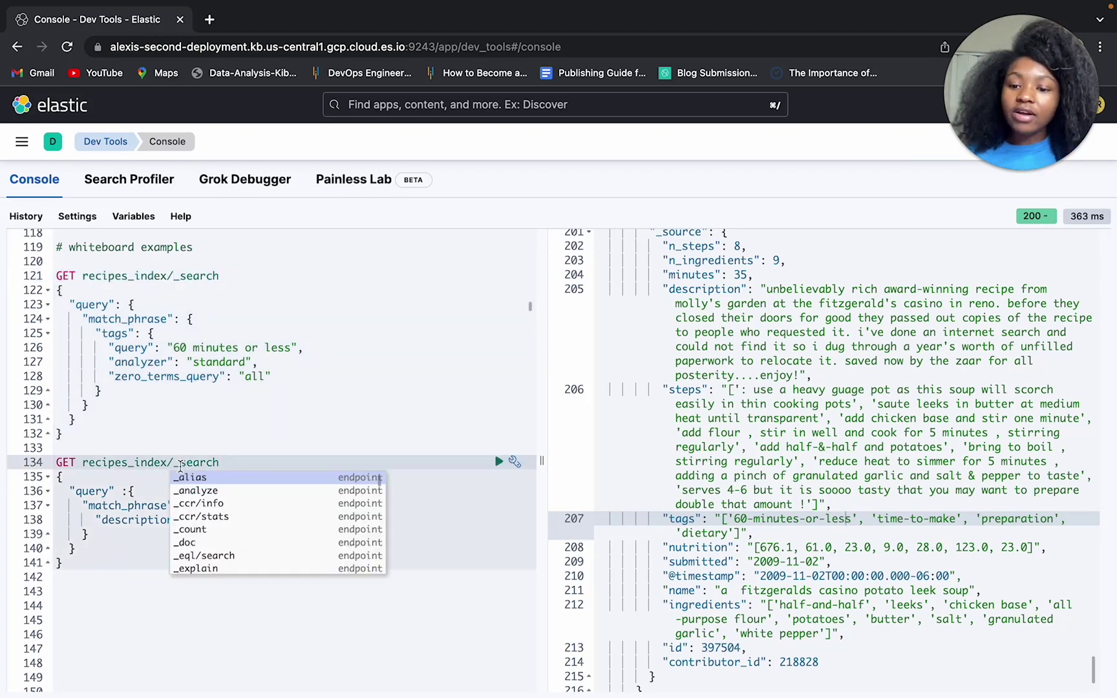
left_click(121, 430)
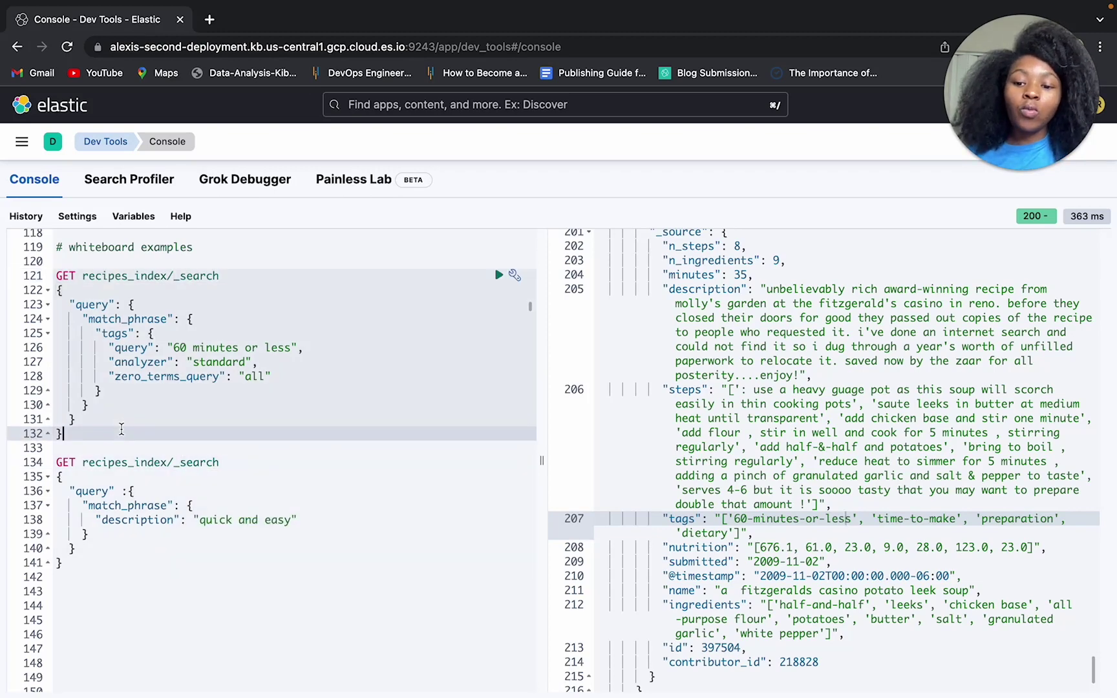
left_click(134, 461)
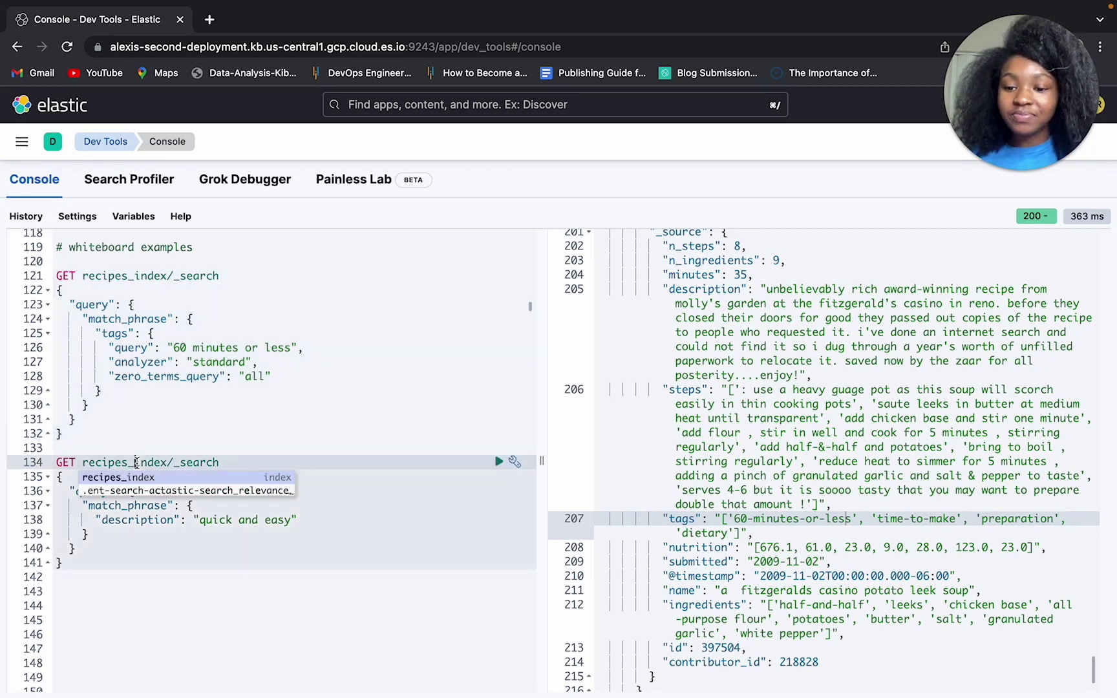
left_click(499, 462)
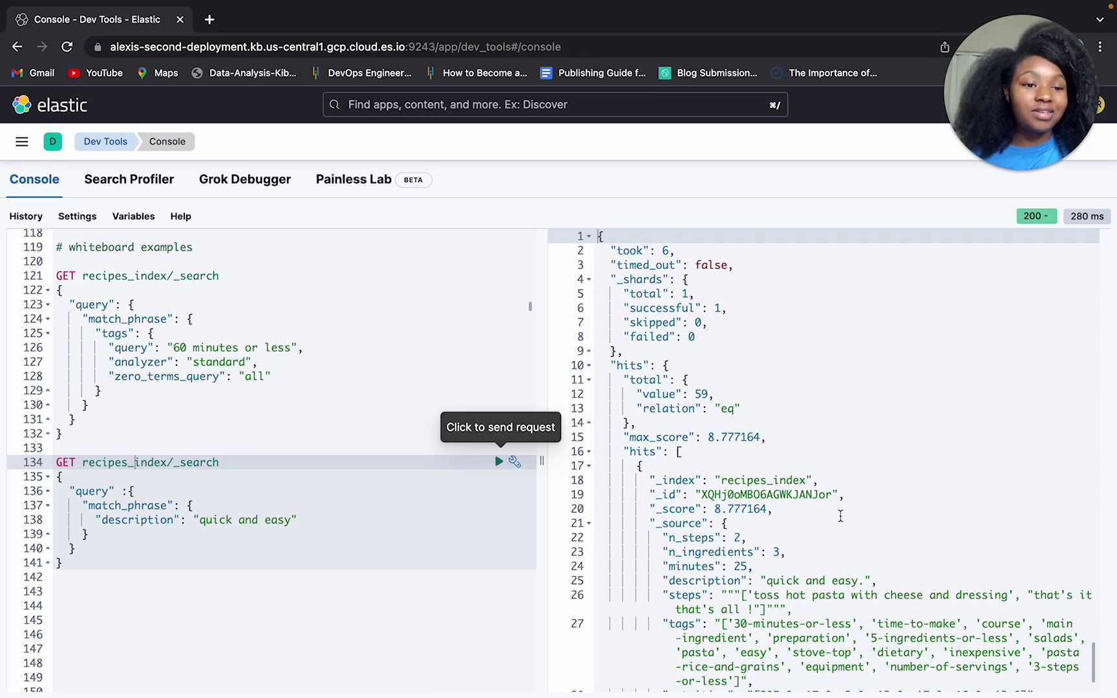
- Scroll through the response hits and highlight "quick and easy" in the last hit's description
scroll(840, 515, "down", 5)
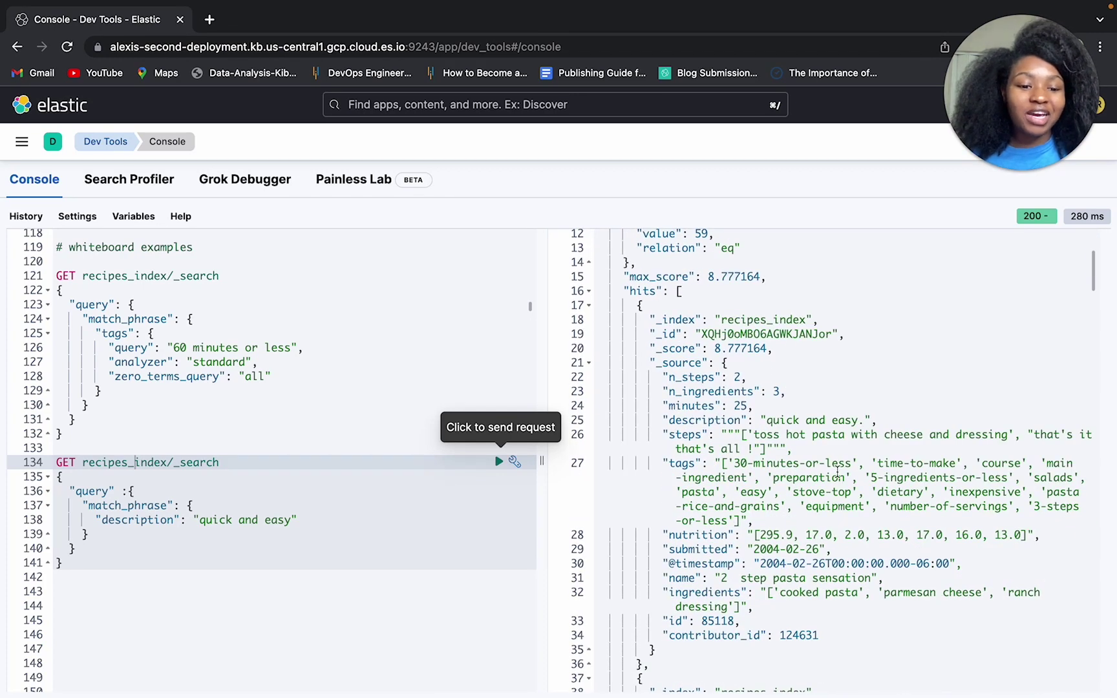
scroll(778, 598, "down", 7)
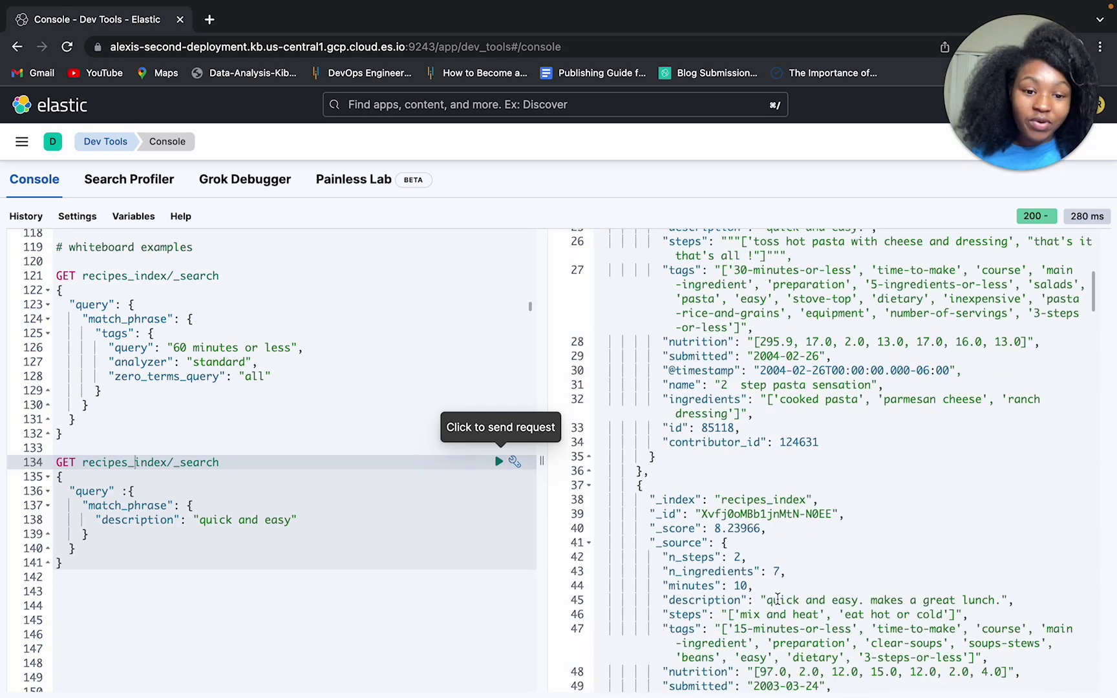
scroll(778, 599, "down", 1)
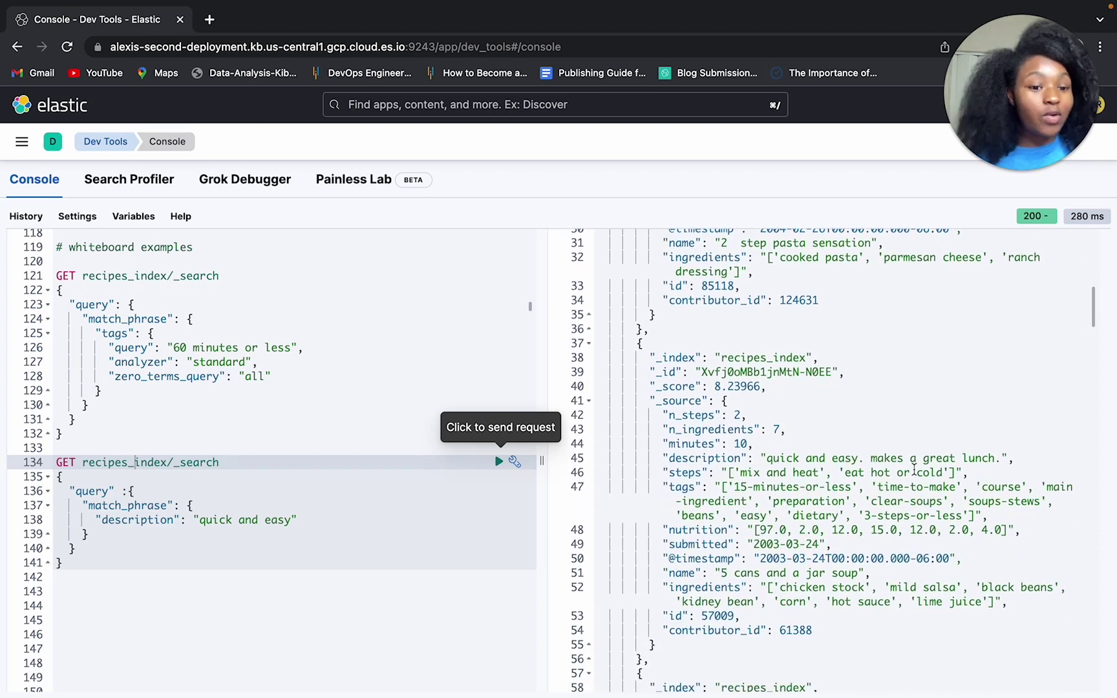
scroll(793, 466, "down", 15)
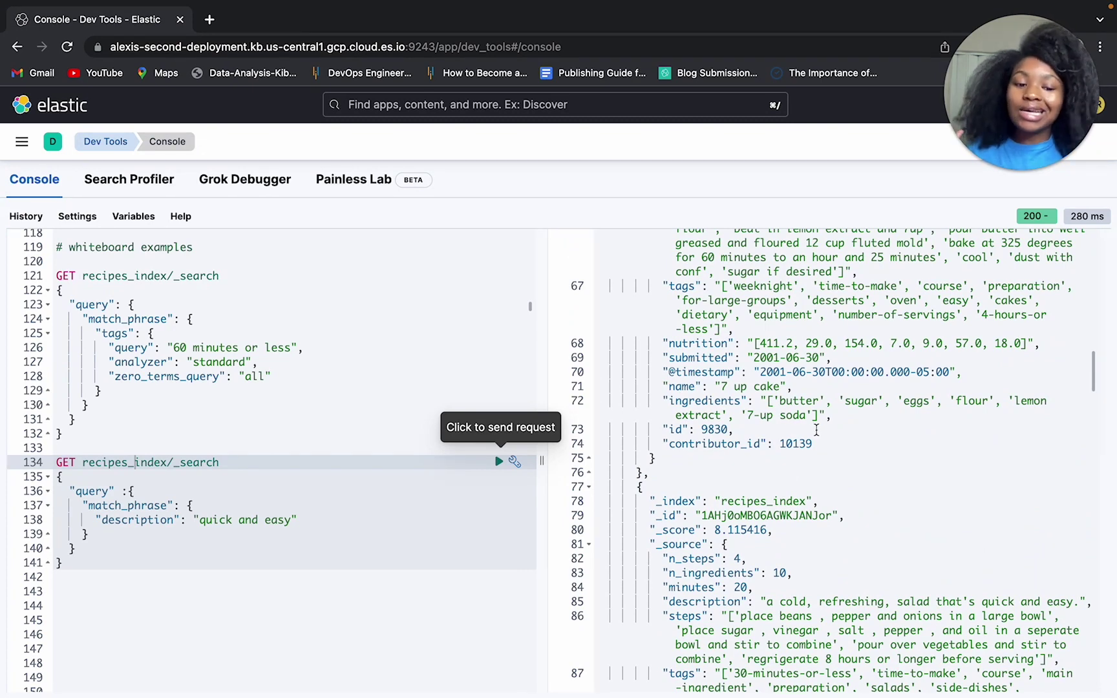
scroll(832, 490, "down", 20)
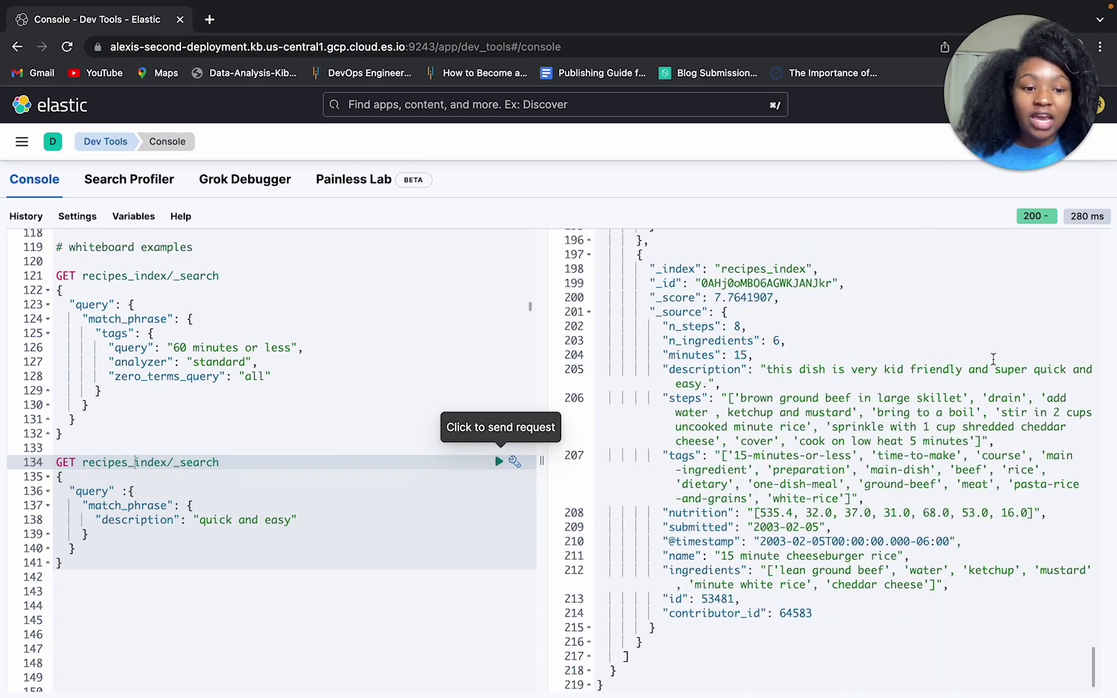
left_click_drag(1029, 367, 1045, 378)
left_click(721, 412)
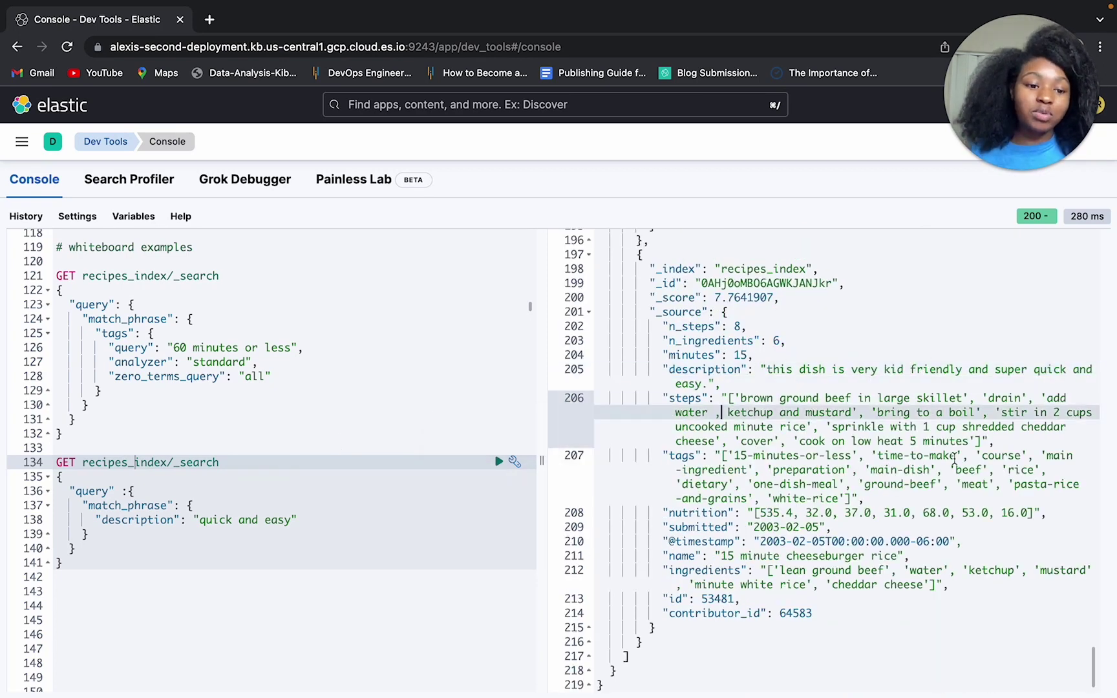